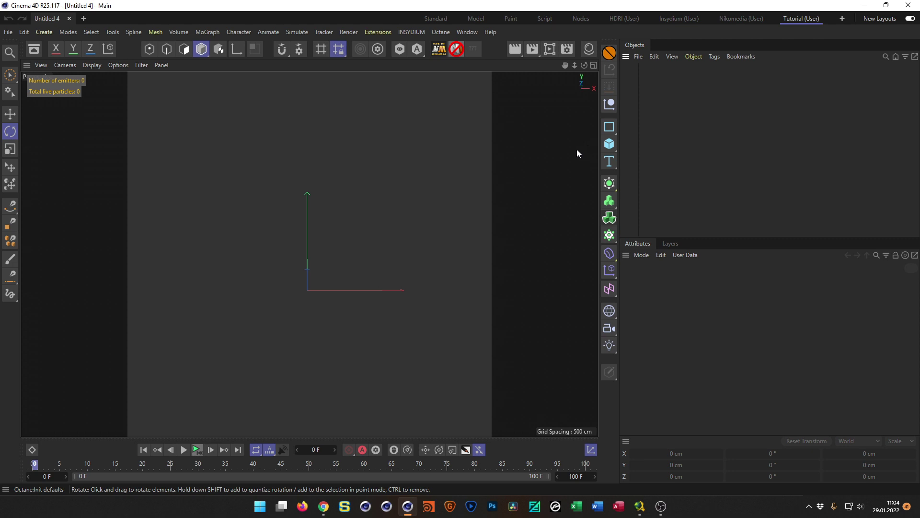
# Add a default Torus, frame it, and open the Asset Browser showing the Noise and Invert asset
pyautogui.click(609, 143)
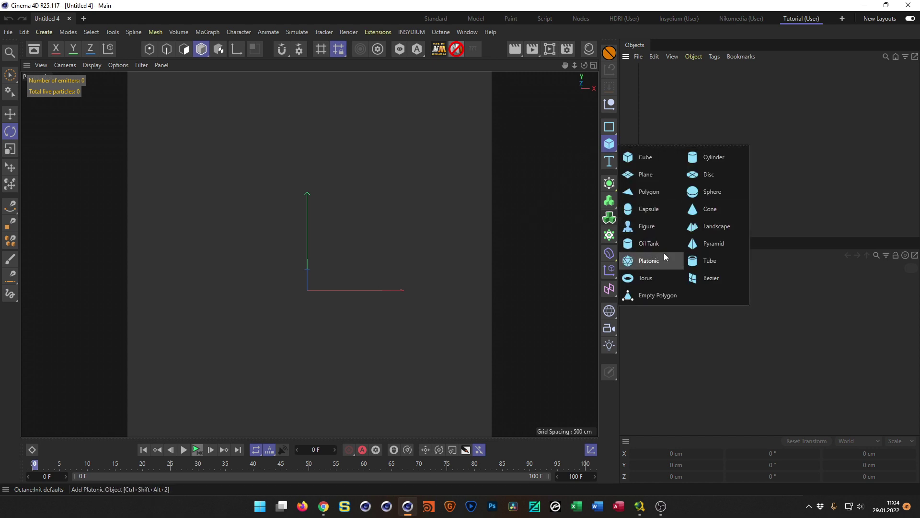
pyautogui.click(652, 277)
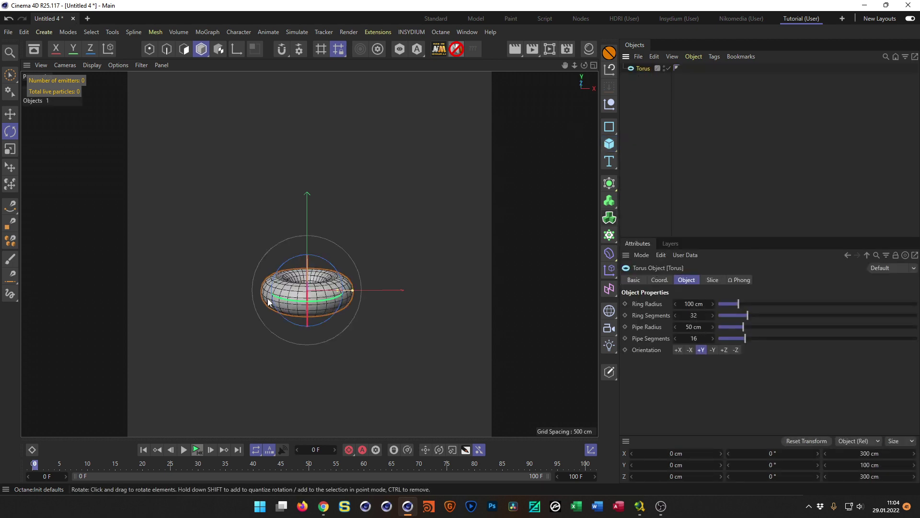
pyautogui.press('o')
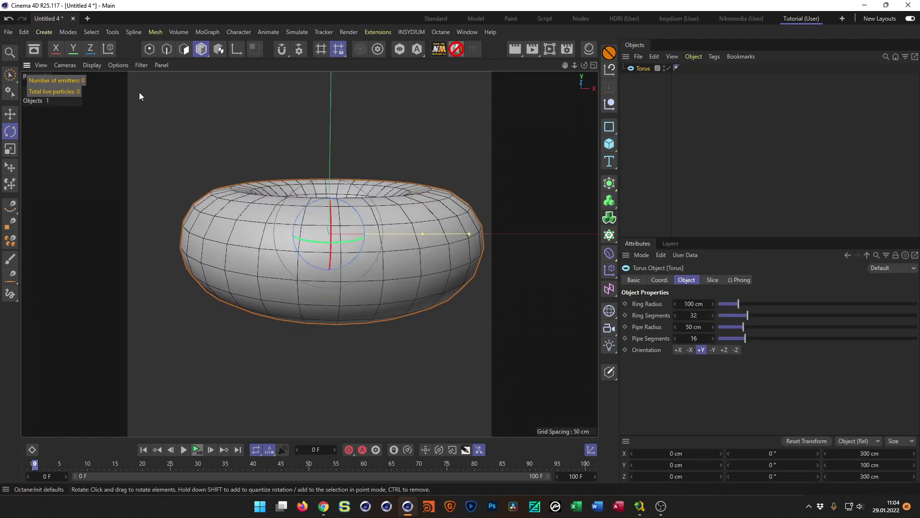
pyautogui.click(33, 50)
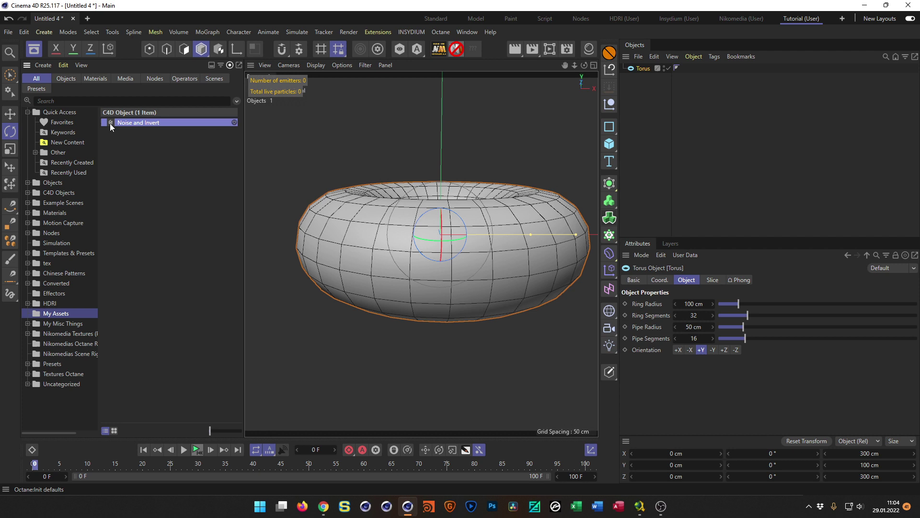
# Drop the Noise and Invert asset under the Torus and close the Asset Browser
pyautogui.moveTo(111, 127); pyautogui.dragTo(645, 71)
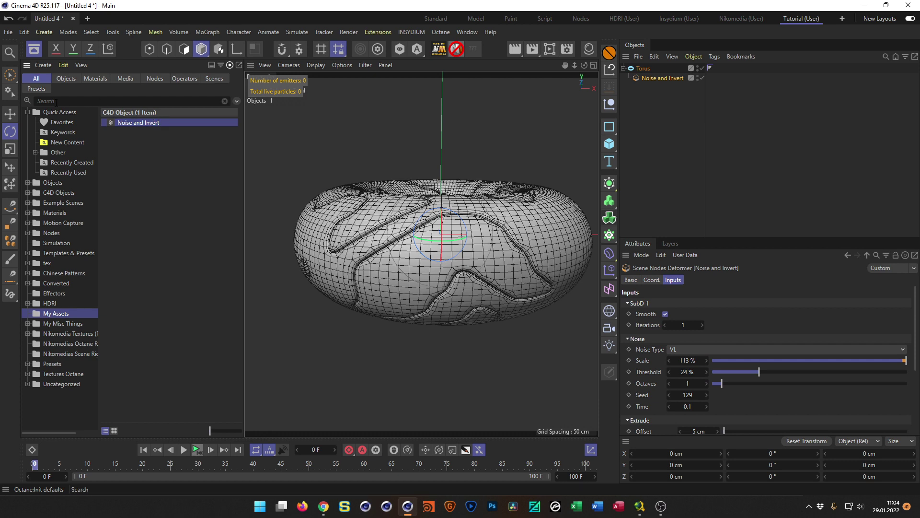
pyautogui.click(34, 48)
pyautogui.keyDown('alt'); pyautogui.moveTo(344, 260); pyautogui.dragTo(324, 265); pyautogui.keyUp('alt')
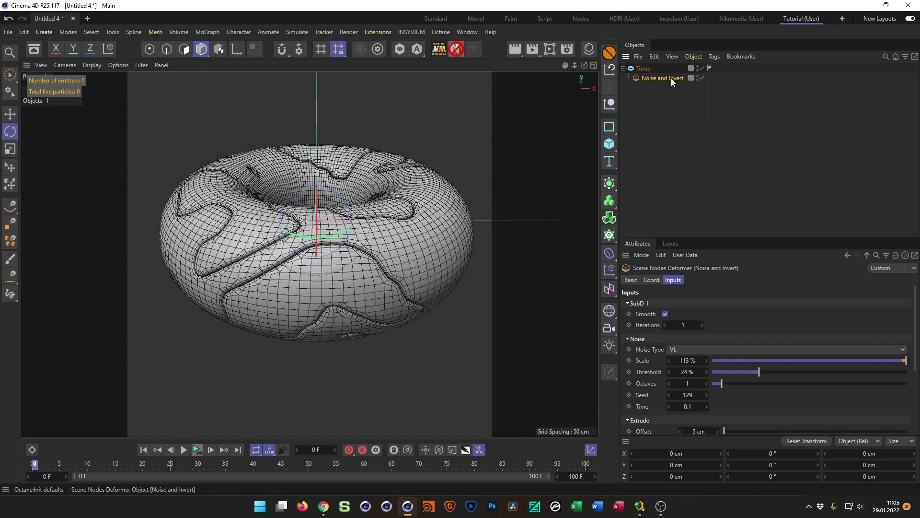
# Preview the noise animation, keep VL noise type, and set SubD 1 Iterations to 2
pyautogui.moveTo(784, 239); pyautogui.dragTo(785, 93)
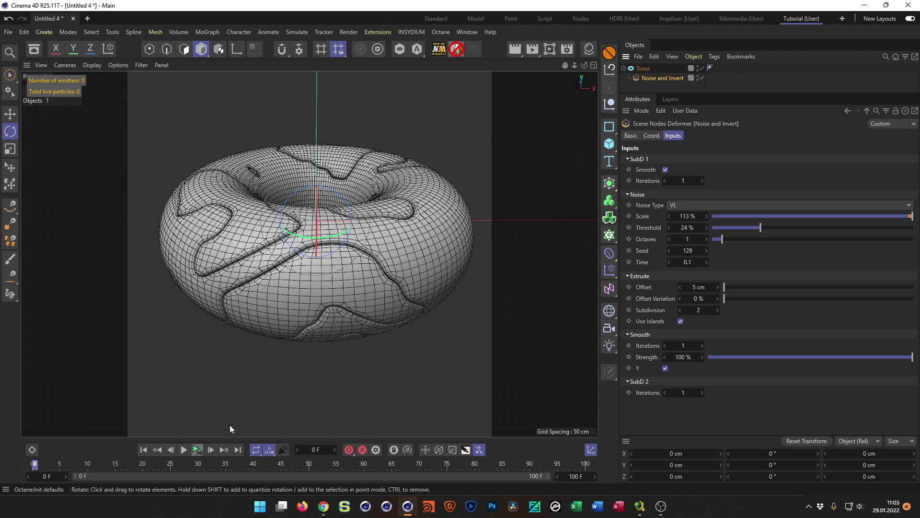
pyautogui.click(198, 449)
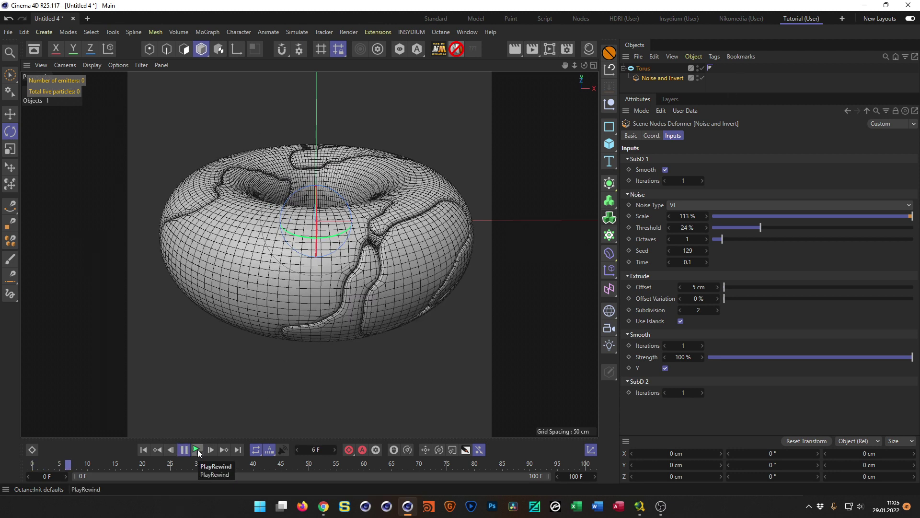
pyautogui.click(198, 450)
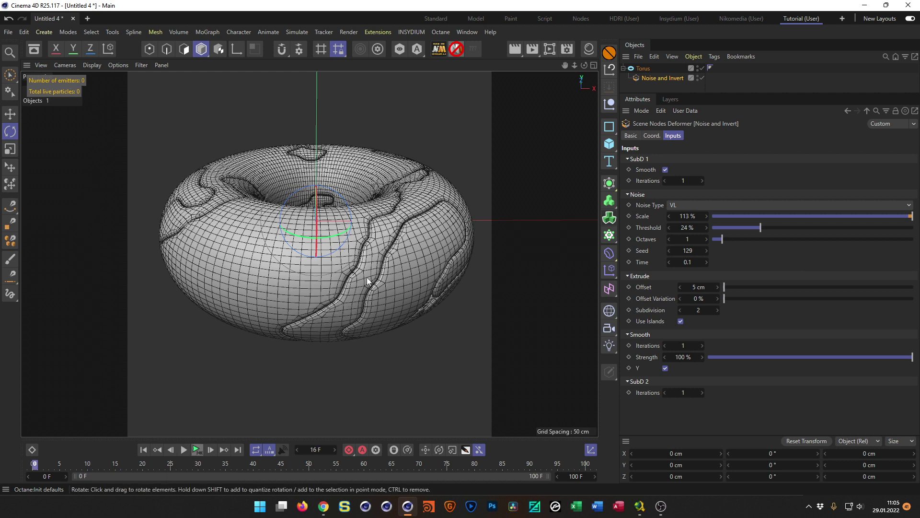
pyautogui.click(679, 204)
pyautogui.click(680, 205)
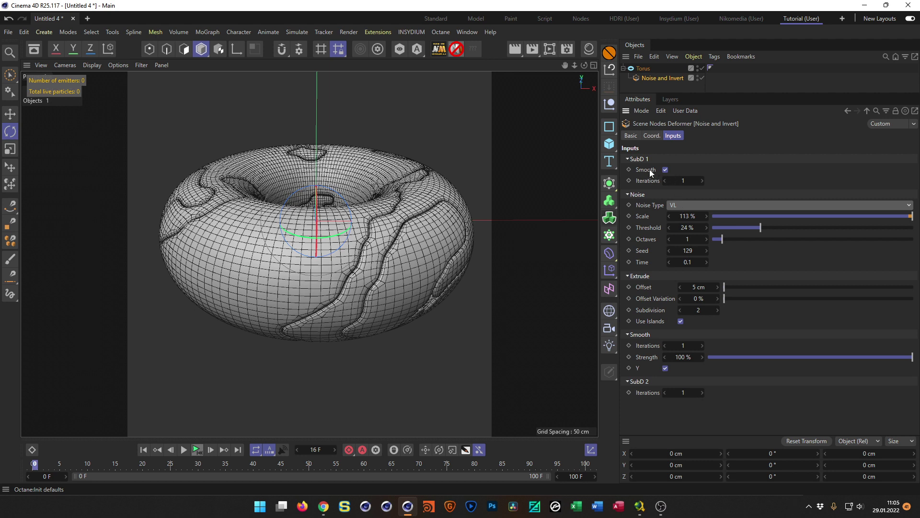
pyautogui.click(703, 180)
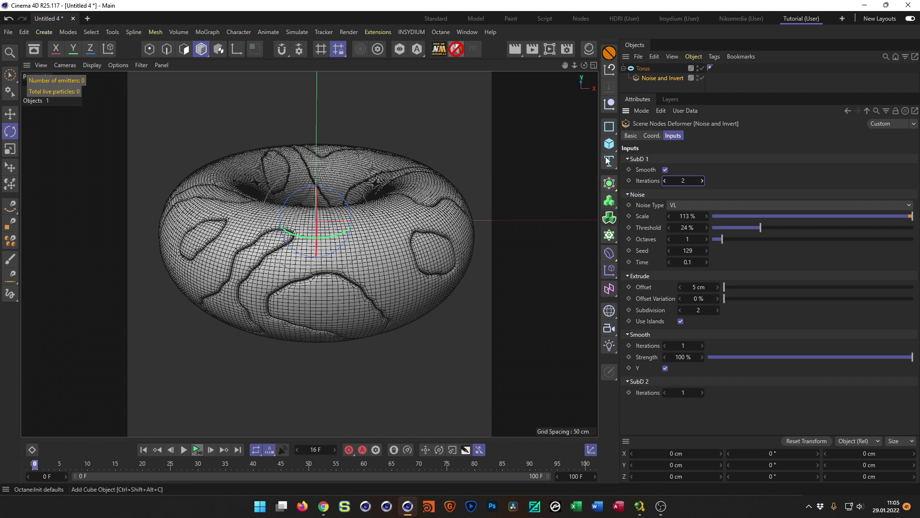
# Raise the deformer's Smooth Iterations from 1 to 3 and view the torus from above
pyautogui.click(608, 253)
pyautogui.click(703, 345)
pyautogui.click(704, 345)
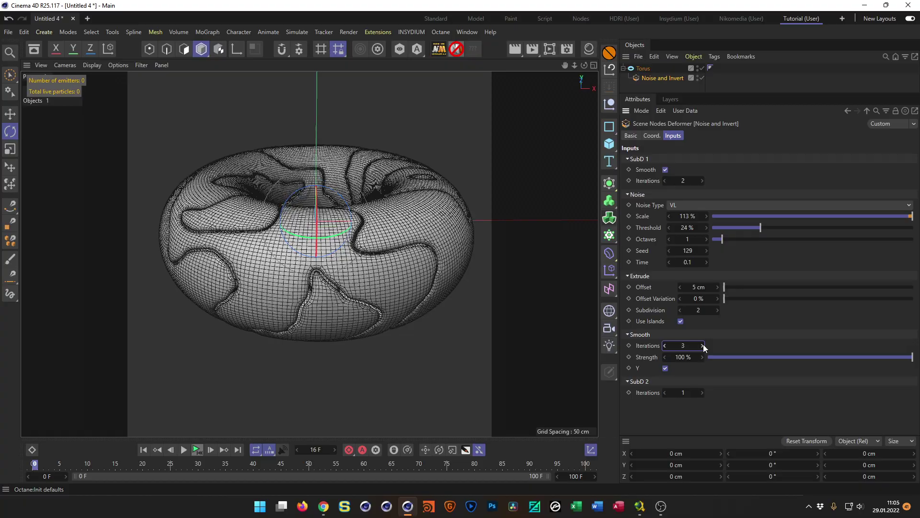
pyautogui.scroll(2, 390, 235)
pyautogui.keyDown('alt'); pyautogui.moveTo(389, 235); pyautogui.dragTo(362, 243); pyautogui.keyUp('alt')
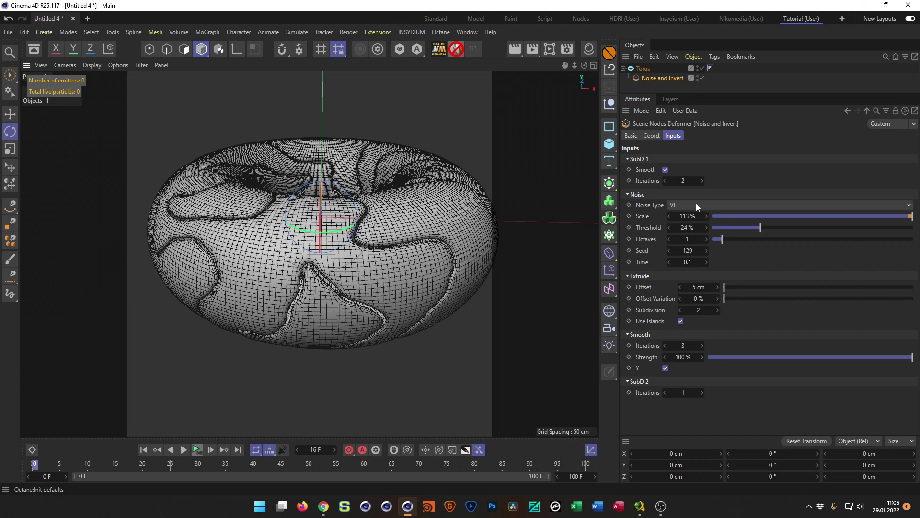
# Uncheck Extrude Use Islands and zoom in on the resulting spiky torus surface
pyautogui.click(680, 322)
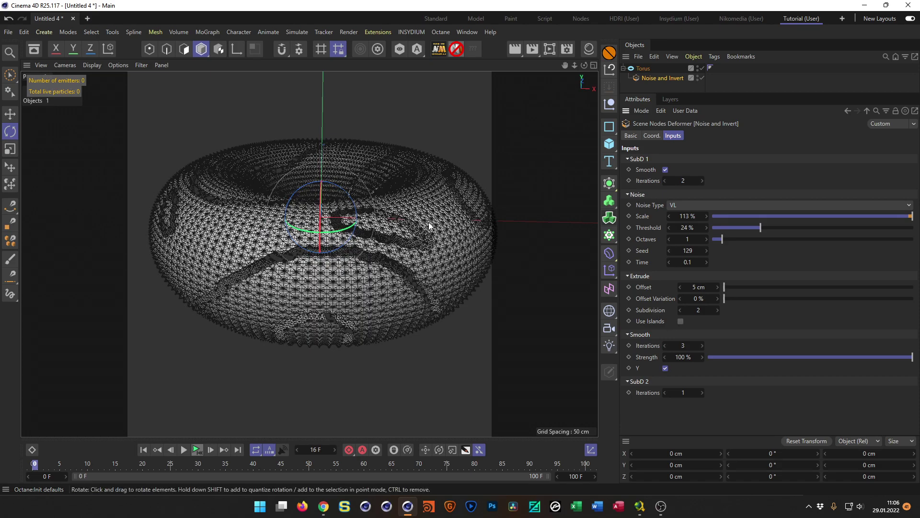
pyautogui.scroll(4, 431, 223)
pyautogui.scroll(6, 477, 203)
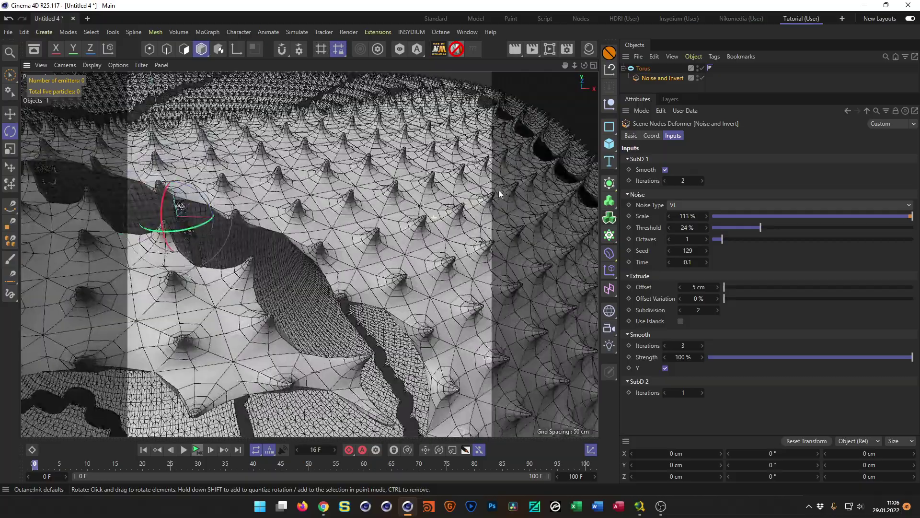
pyautogui.scroll(-10, 444, 210)
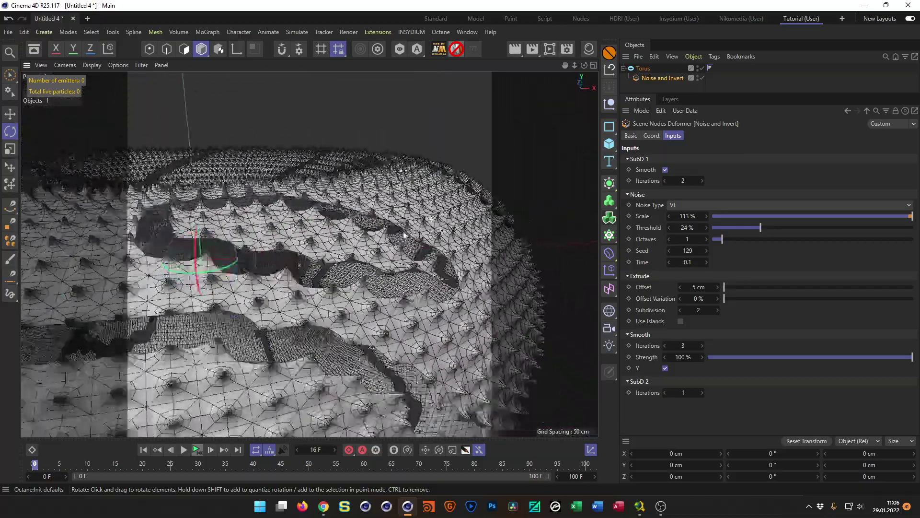
pyautogui.keyDown('alt'); pyautogui.moveTo(374, 229); pyautogui.dragTo(425, 241); pyautogui.keyUp('alt')
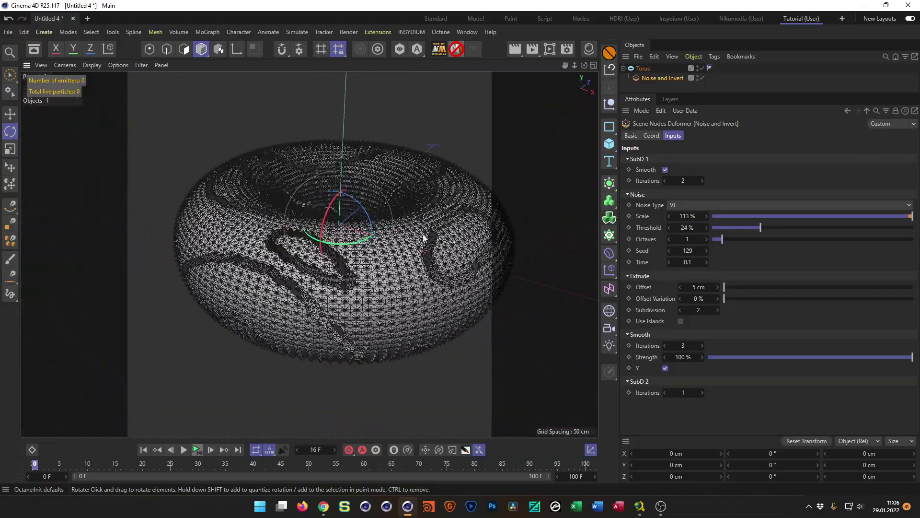
# Lower SubD 1 Iterations from 2 to 0 and view the torus from a lower side angle
pyautogui.click(665, 181)
pyautogui.click(665, 181)
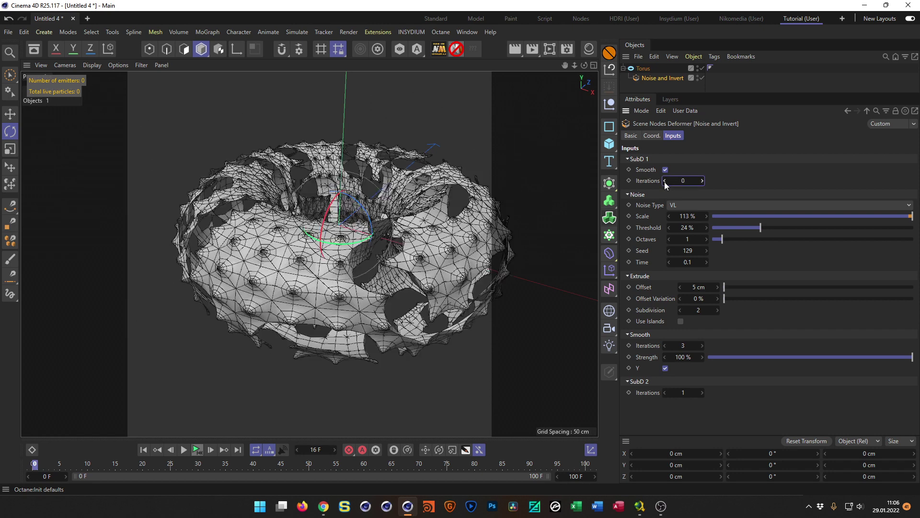
pyautogui.scroll(5, 491, 230)
pyautogui.keyDown('alt'); pyautogui.moveTo(492, 230); pyautogui.dragTo(439, 251); pyautogui.keyUp('alt')
pyautogui.scroll(-5, 439, 251)
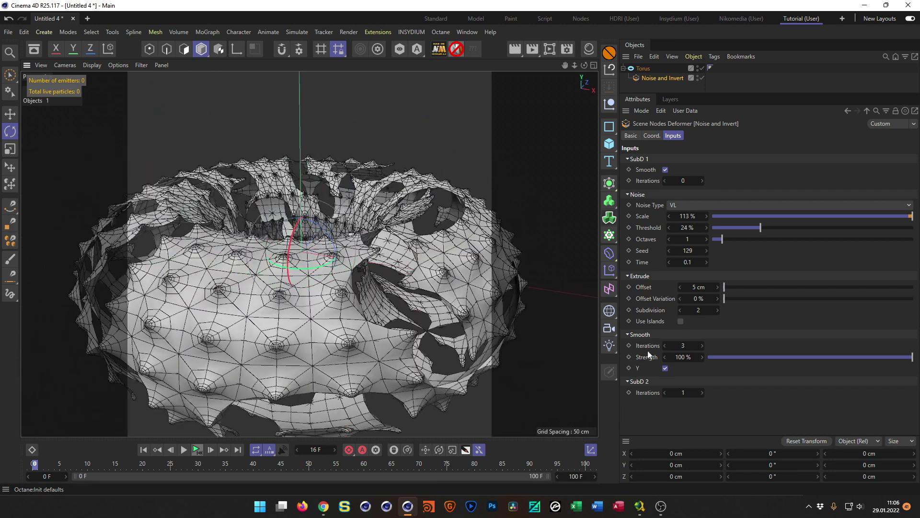
# Set Smooth Iterations to 4, toggling Y smoothing off and back on along the way
pyautogui.click(664, 345)
pyautogui.click(665, 346)
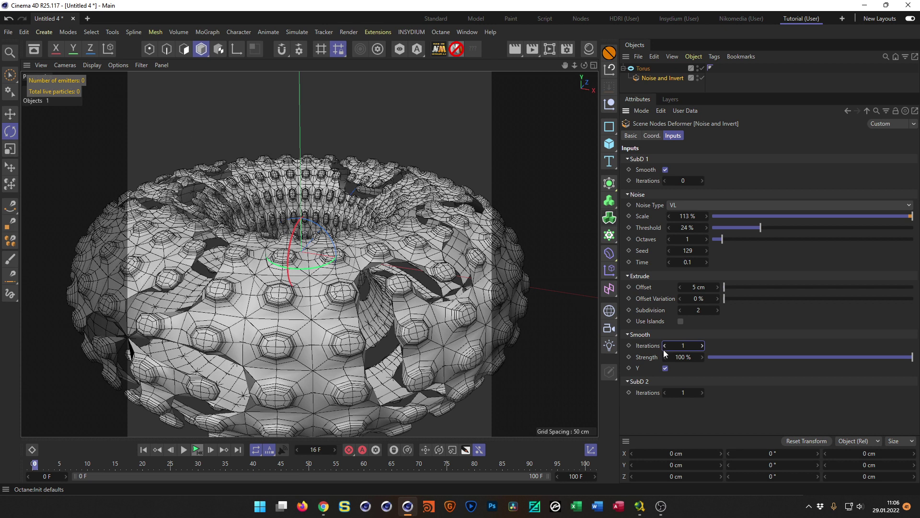
pyautogui.click(666, 367)
pyautogui.click(665, 368)
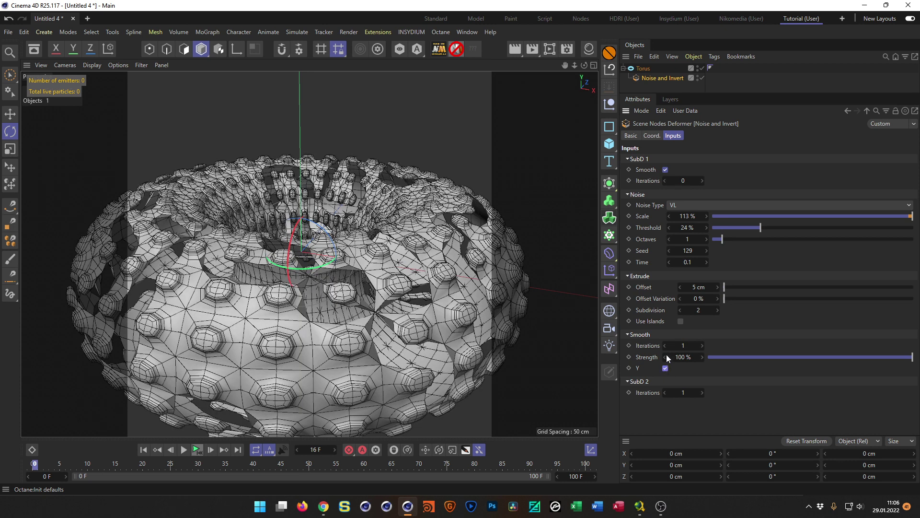
pyautogui.click(702, 345)
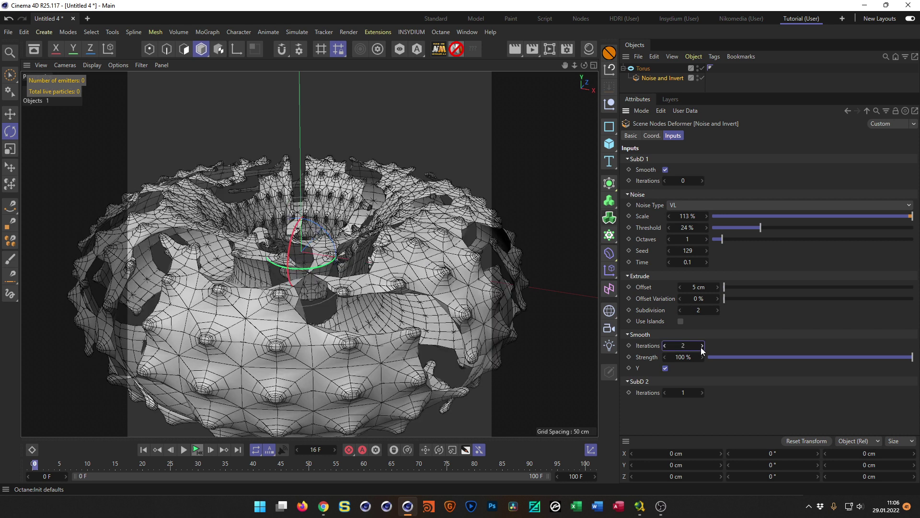
pyautogui.click(703, 345)
pyautogui.click(702, 345)
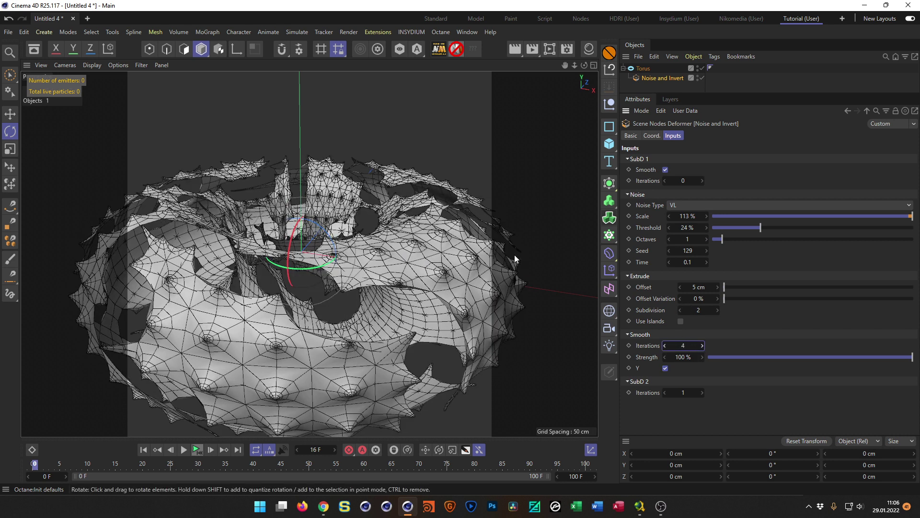
# Re-enable Use Islands and view the rounded torus from a lower angle
pyautogui.click(681, 321)
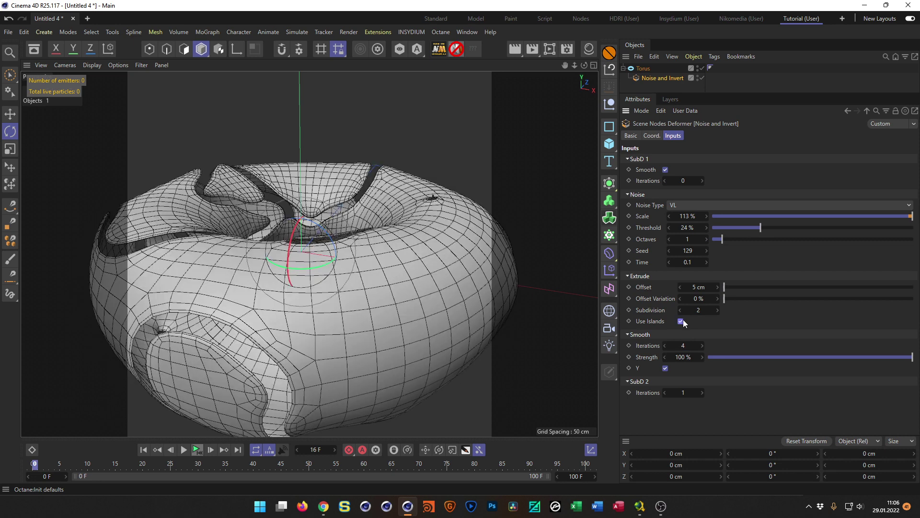
pyautogui.scroll(-3, 380, 275)
pyautogui.keyDown('alt'); pyautogui.moveTo(380, 276); pyautogui.dragTo(369, 307); pyautogui.keyUp('alt')
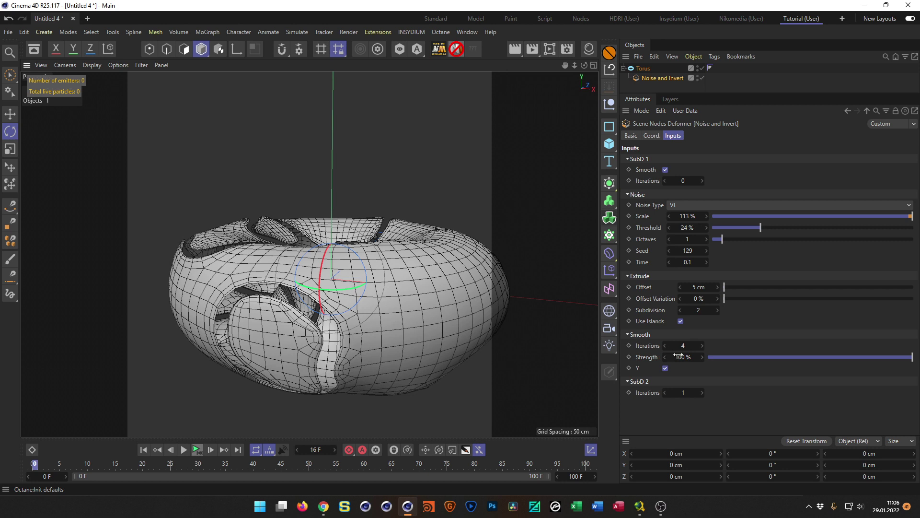
# Step the Extrude Subdivision up from 2 to 6
pyautogui.click(717, 310)
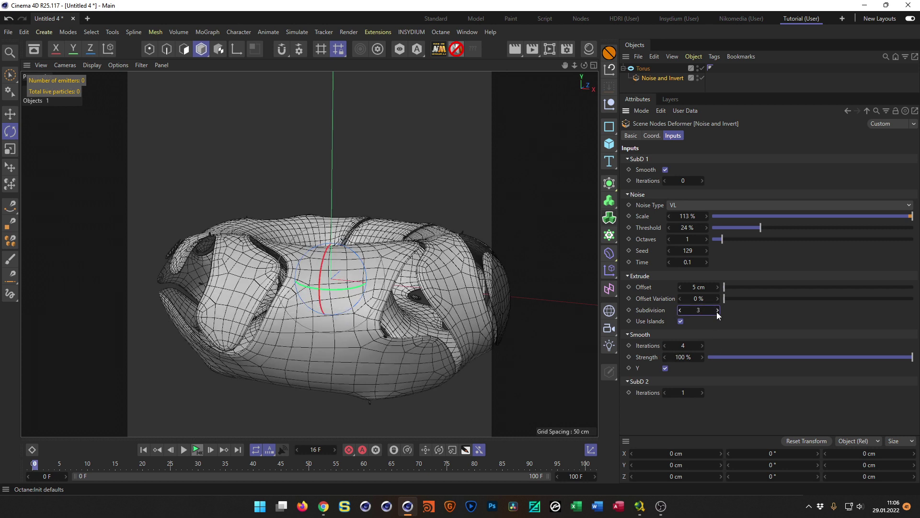
pyautogui.click(718, 310)
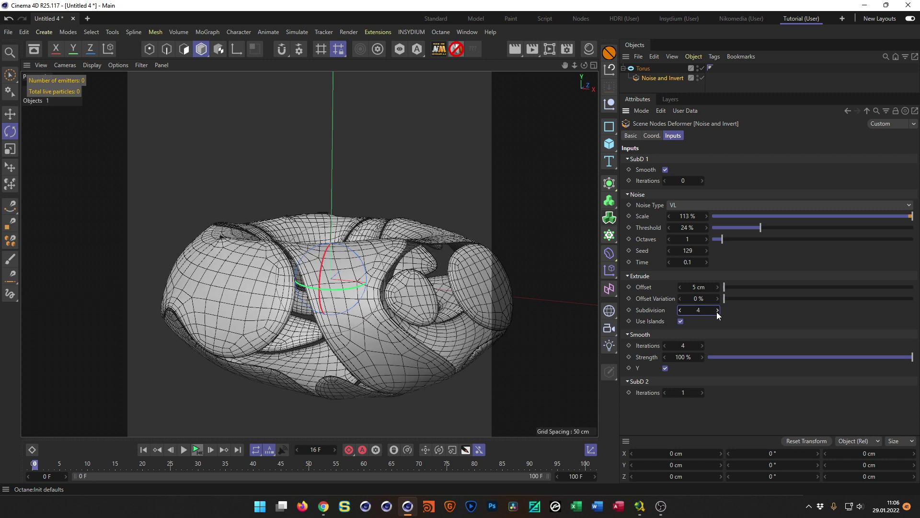
pyautogui.click(717, 310)
pyautogui.click(717, 311)
pyautogui.keyDown('alt'); pyautogui.moveTo(480, 330); pyautogui.dragTo(523, 251); pyautogui.keyUp('alt')
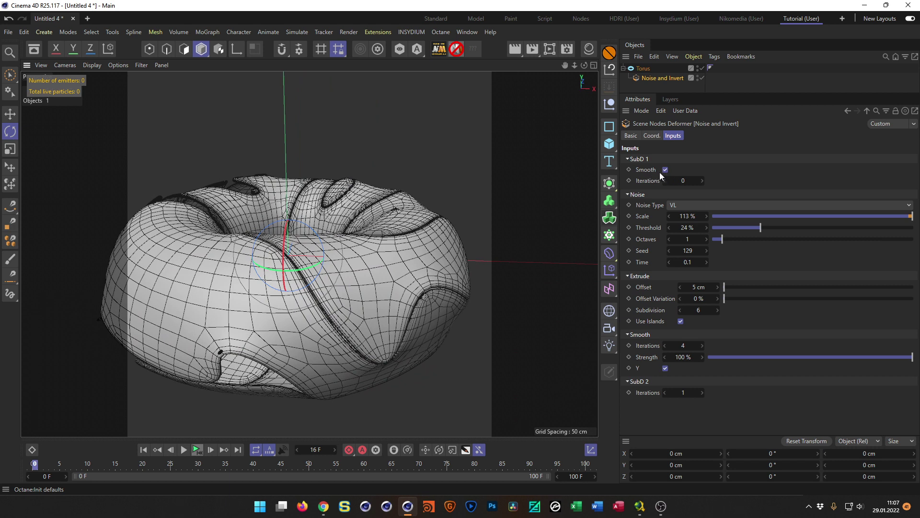
# Set SubD 1 Iterations to 1 and turn off SubD 1 Smooth
pyautogui.click(702, 180)
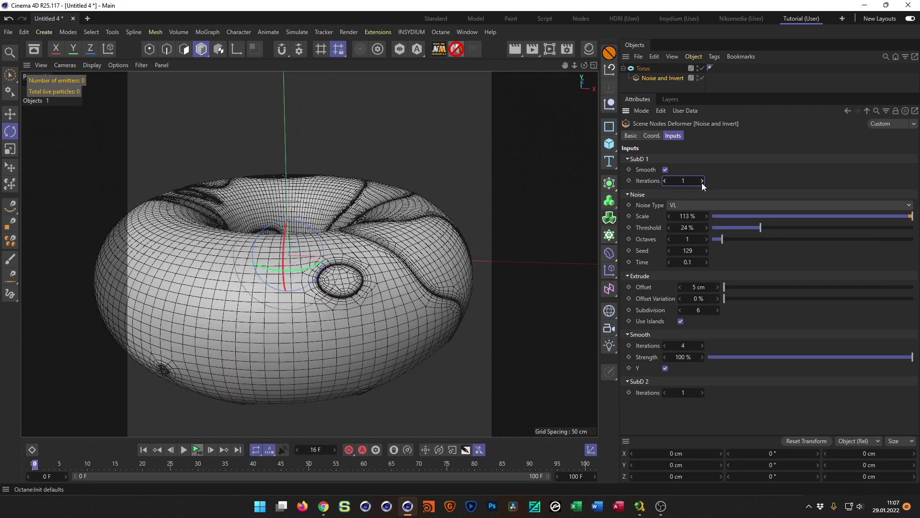
pyautogui.keyDown('alt'); pyautogui.moveTo(369, 287); pyautogui.dragTo(426, 274); pyautogui.keyUp('alt')
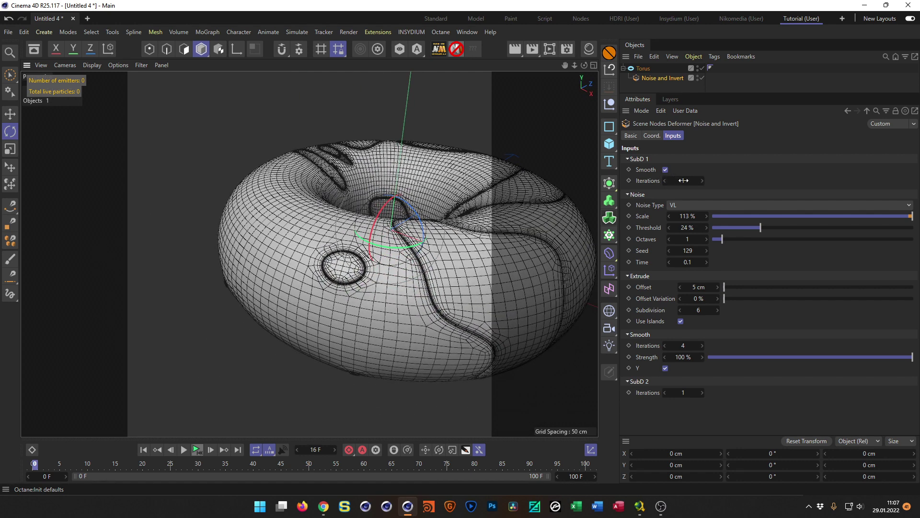
pyautogui.click(667, 170)
# Raise SubD 1 Subdivisions to 3 and orbit close to the torus surface
pyautogui.click(710, 181)
pyautogui.click(710, 180)
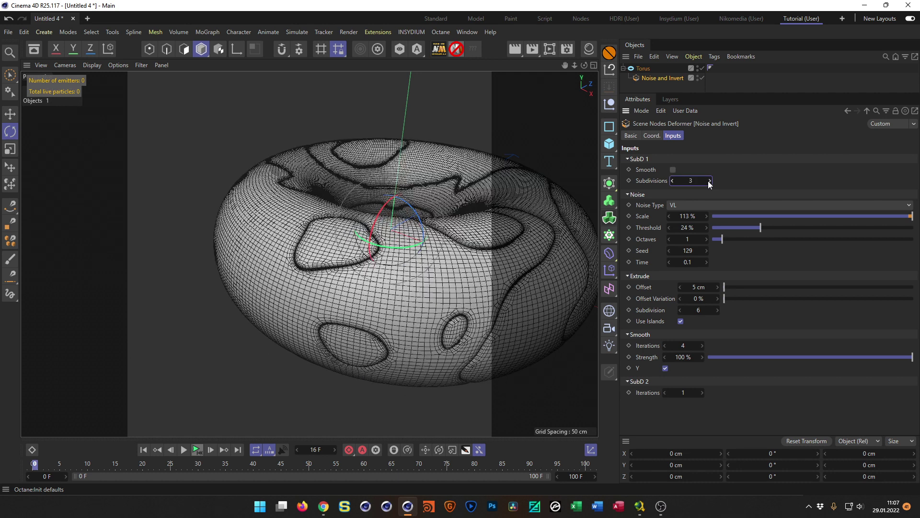
pyautogui.keyDown('alt'); pyautogui.moveTo(525, 271); pyautogui.dragTo(374, 310); pyautogui.keyUp('alt')
# Set SubD 1 Smooth Strength to 0% for stair-stepped grooves
pyautogui.scroll(-5, 413, 375)
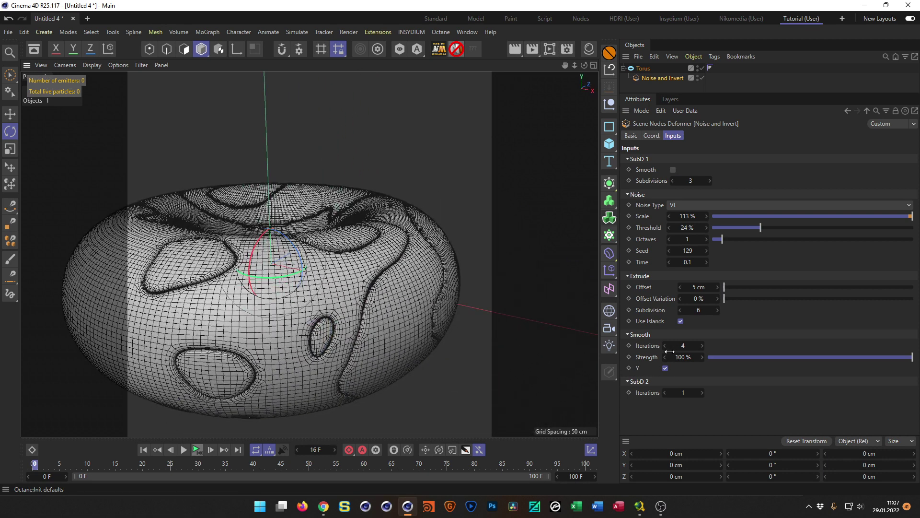
pyautogui.click(690, 357)
pyautogui.doubleClick(682, 358)
pyautogui.press('Return')
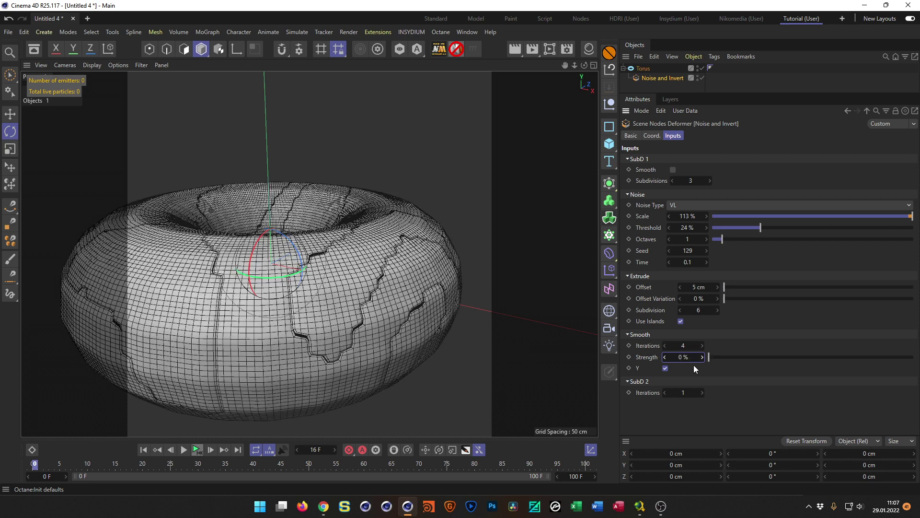
pyautogui.keyDown('alt'); pyautogui.moveTo(364, 281); pyautogui.dragTo(354, 324); pyautogui.keyUp('alt')
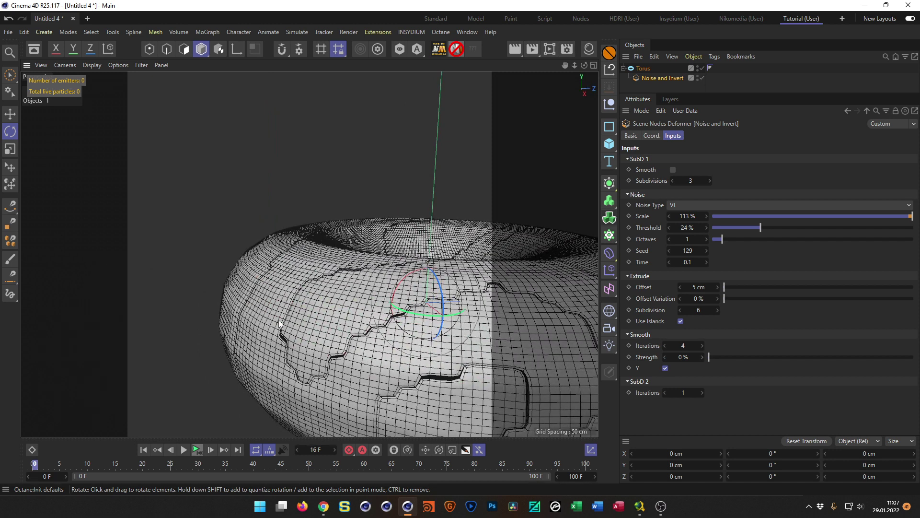
pyautogui.keyDown('alt'); pyautogui.moveTo(278, 321); pyautogui.dragTo(251, 326); pyautogui.keyUp('alt')
# Re-enable SubD 1 Smooth after briefly comparing it switched off
pyautogui.click(673, 169)
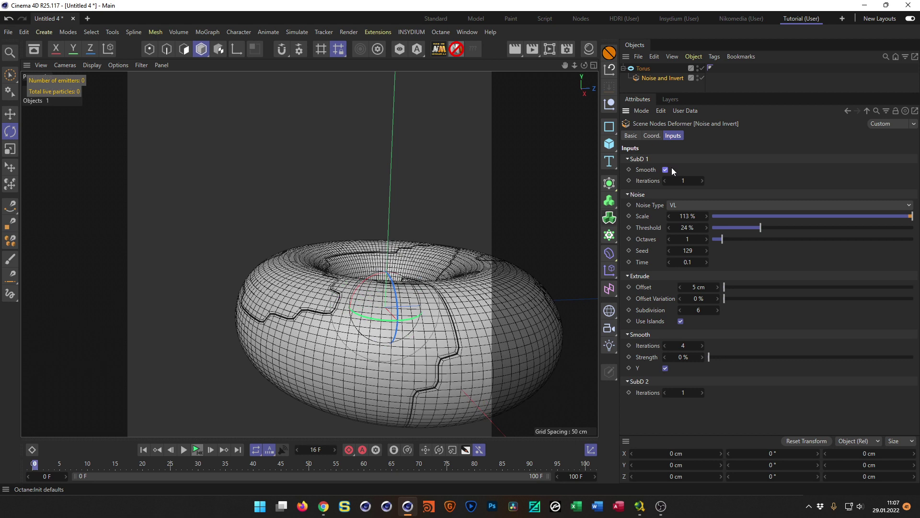
pyautogui.click(671, 170)
pyautogui.click(670, 169)
pyautogui.keyDown('alt'); pyautogui.moveTo(383, 249); pyautogui.dragTo(415, 203); pyautogui.keyUp('alt')
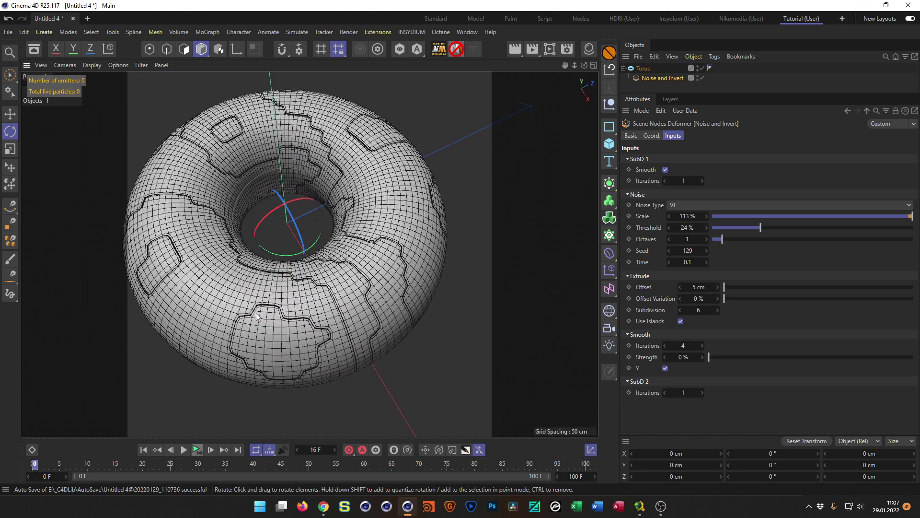
# Inspect the smoothed torus from several angles, then pull Noise and Invert out from under it
pyautogui.scroll(5, 313, 301)
pyautogui.keyDown('alt'); pyautogui.moveTo(317, 302); pyautogui.dragTo(450, 344); pyautogui.keyUp('alt')
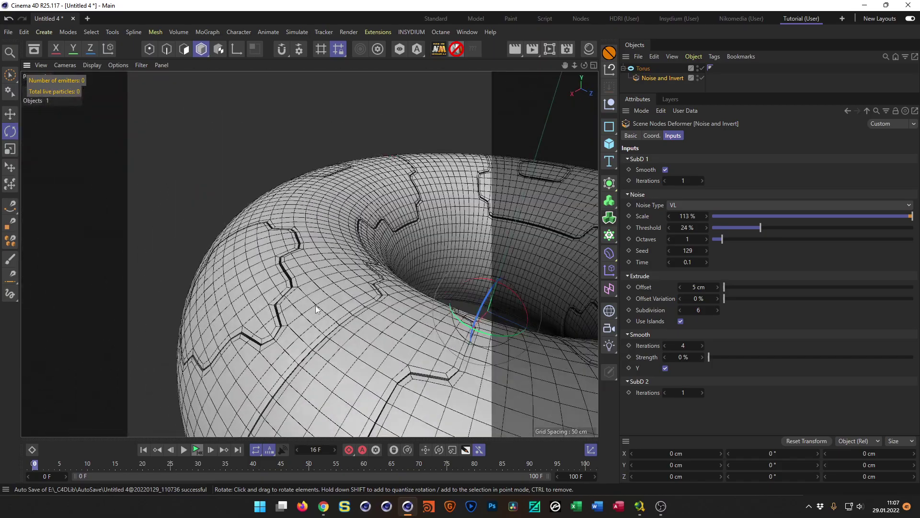
pyautogui.keyDown('alt'); pyautogui.moveTo(295, 275); pyautogui.dragTo(258, 290); pyautogui.keyUp('alt')
pyautogui.scroll(4, 280, 292)
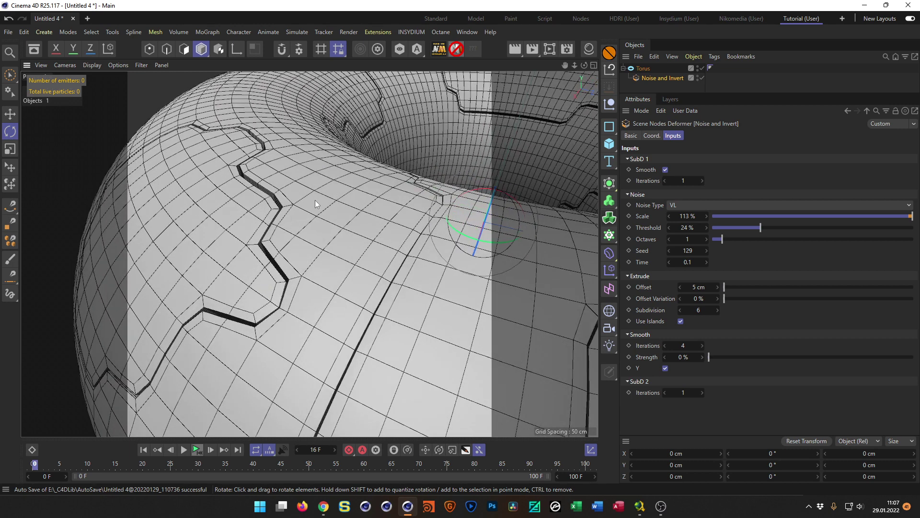
pyautogui.scroll(-8, 307, 216)
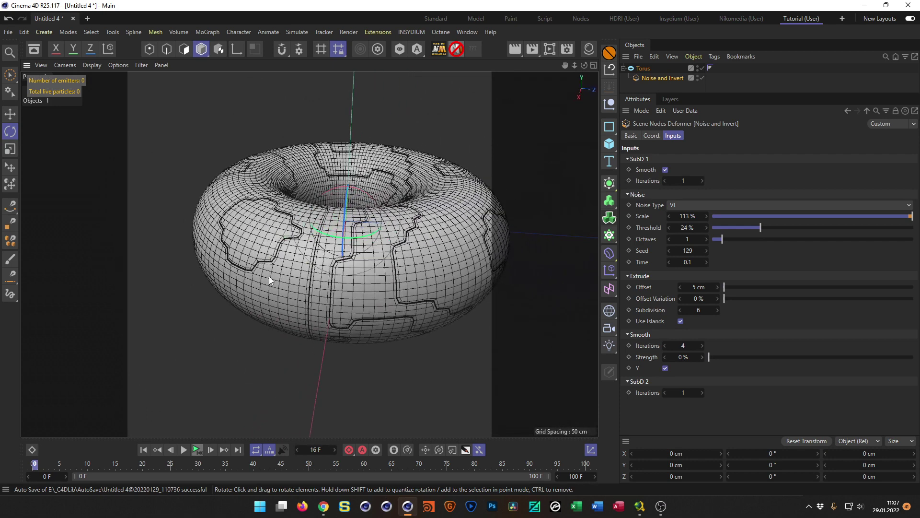
pyautogui.keyDown('alt'); pyautogui.moveTo(328, 271); pyautogui.dragTo(318, 293); pyautogui.keyUp('alt')
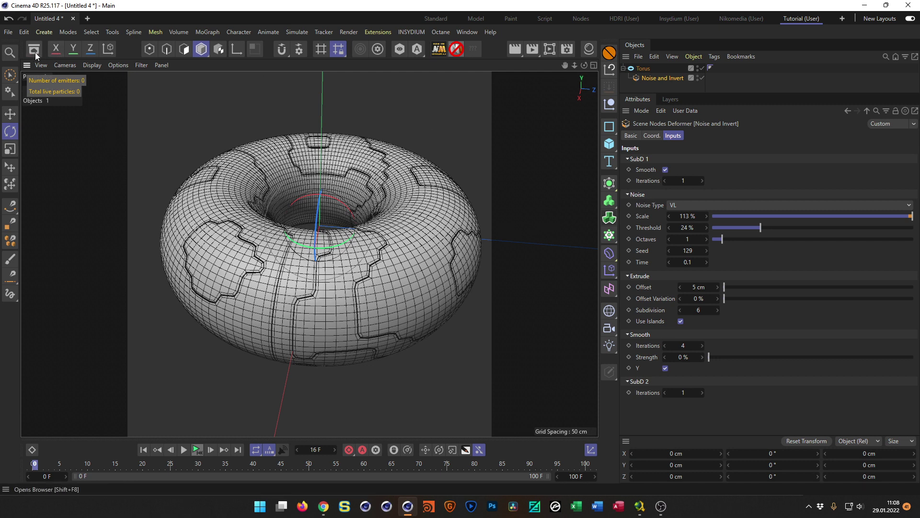
pyautogui.moveTo(375, 265)
pyautogui.keyDown('alt'); pyautogui.mouseDown()
pyautogui.moveTo(370, 258)
pyautogui.moveTo(384, 263)
pyautogui.mouseUp(); pyautogui.keyUp('alt')
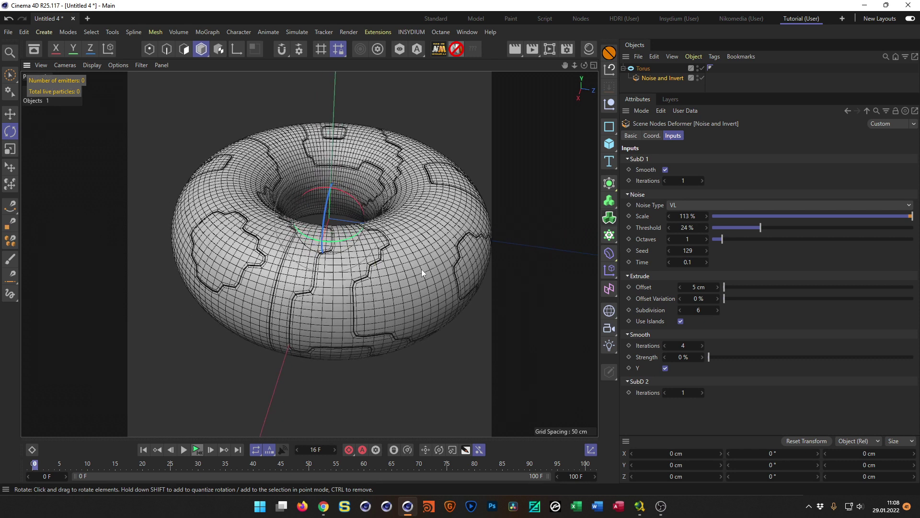
pyautogui.moveTo(660, 79); pyautogui.dragTo(650, 85)
# Delete the Torus and create a Platonic object from the primitives list
pyautogui.click(646, 70)
pyautogui.press('Delete')
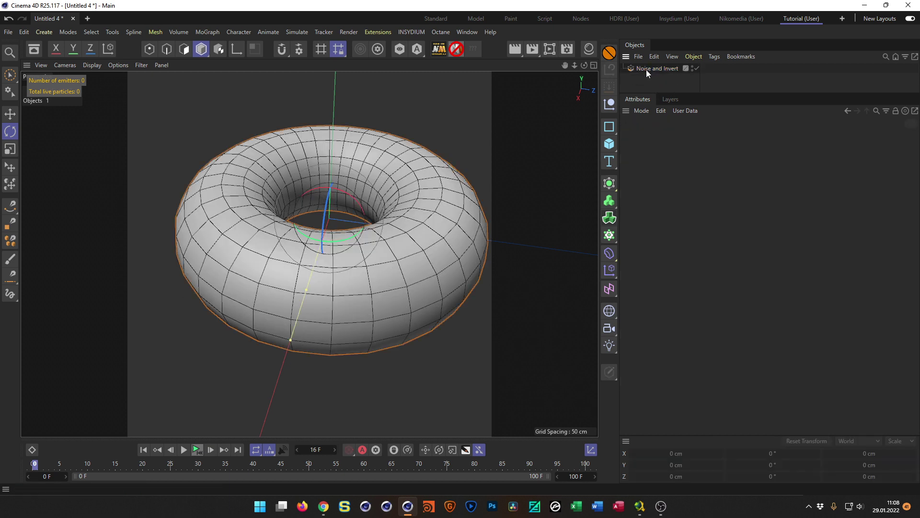
pyautogui.click(609, 144)
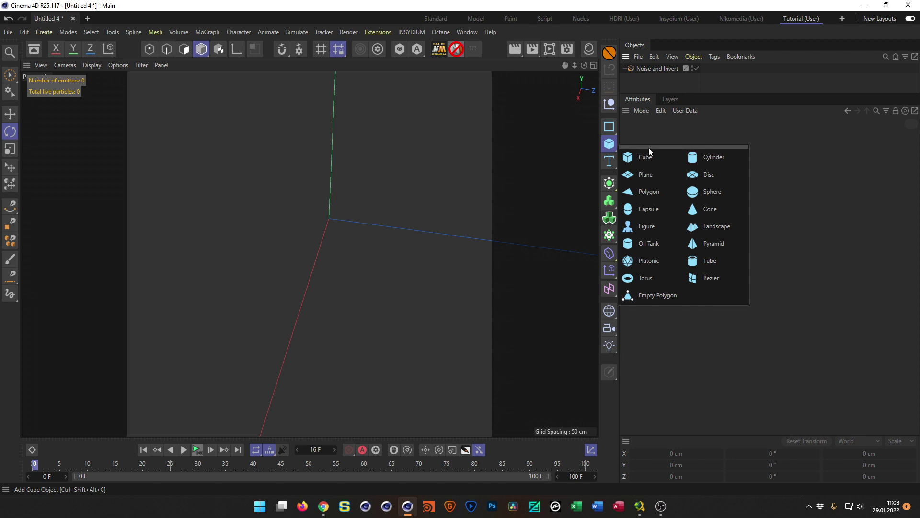
pyautogui.click(650, 261)
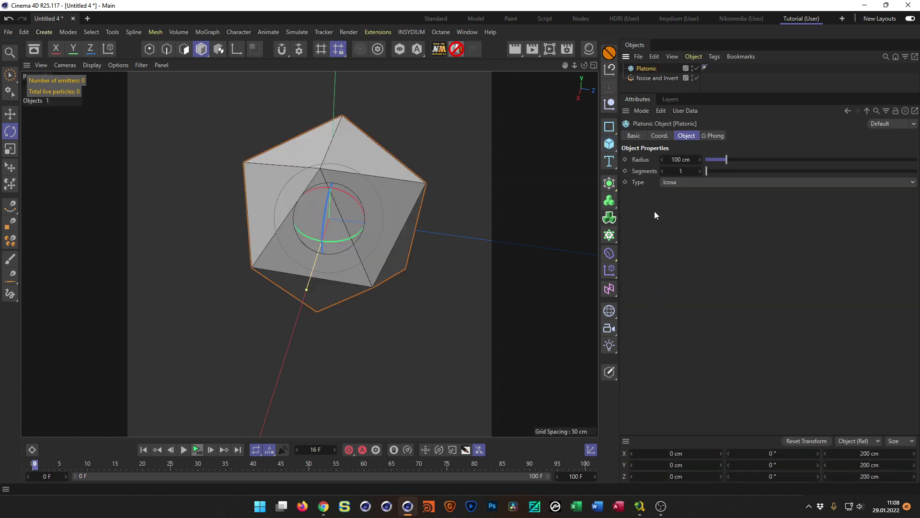
# Make the Platonic a Hexa type with 5 segments and parent Noise and Invert under it
pyautogui.click(671, 183)
pyautogui.click(696, 205)
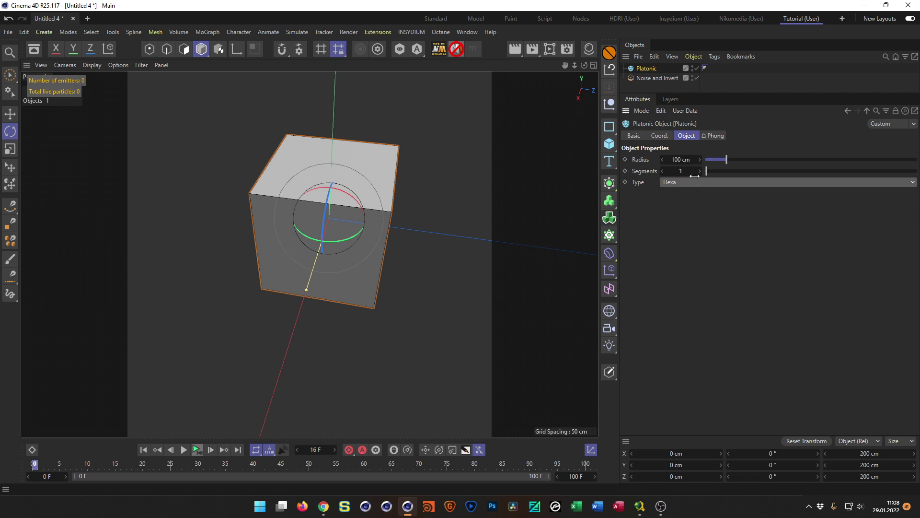
pyautogui.moveTo(709, 171); pyautogui.dragTo(728, 172)
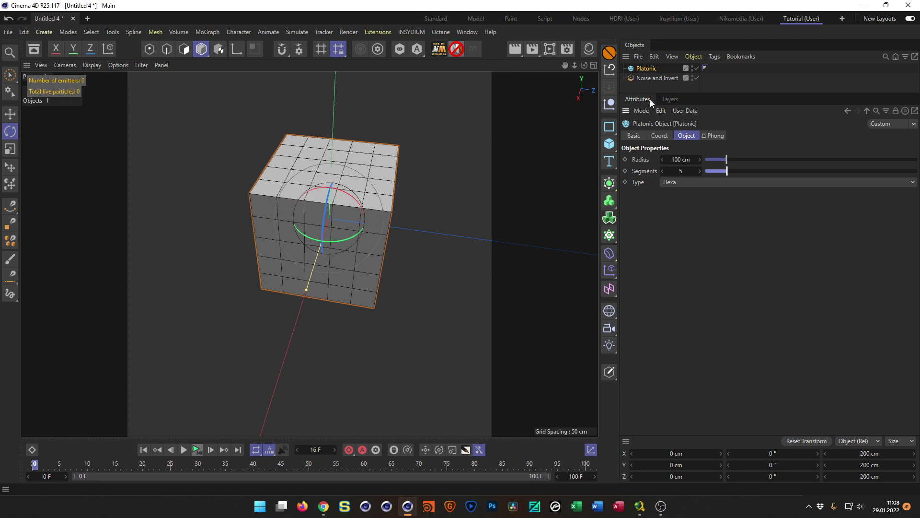
pyautogui.moveTo(646, 78); pyautogui.dragTo(649, 68)
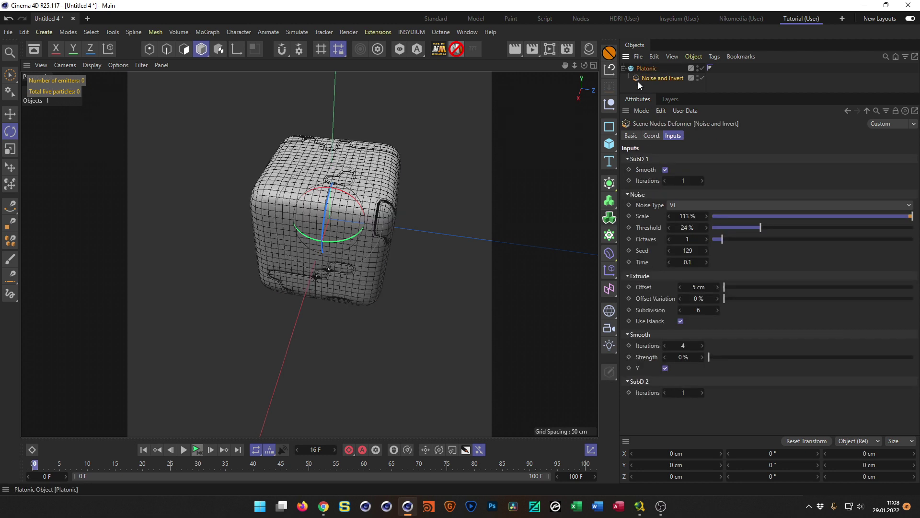
# Turn off first-stage SubD smoothing on the cube
pyautogui.keyDown('alt'); pyautogui.moveTo(394, 195); pyautogui.dragTo(446, 196); pyautogui.keyUp('alt')
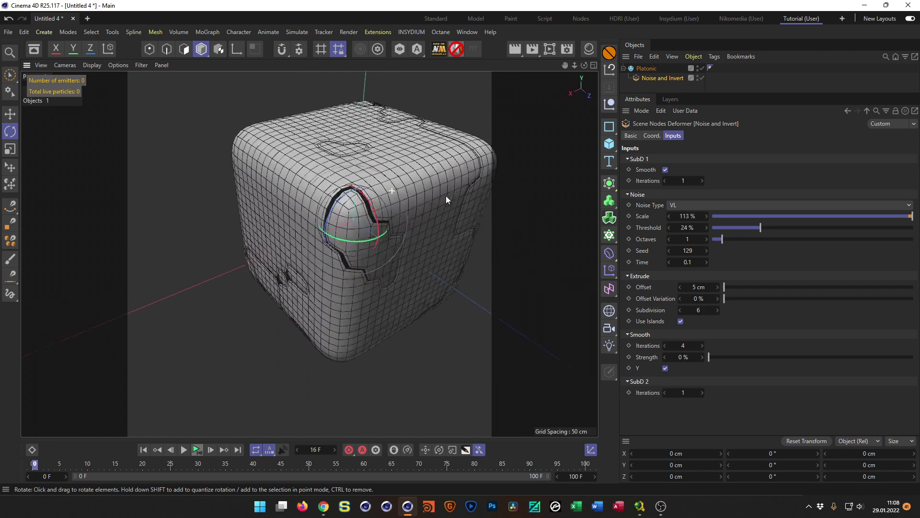
pyautogui.click(666, 170)
pyautogui.keyDown('alt'); pyautogui.moveTo(427, 210); pyautogui.dragTo(343, 207); pyautogui.keyUp('alt')
pyautogui.scroll(6, 355, 217)
pyautogui.scroll(-5, 470, 207)
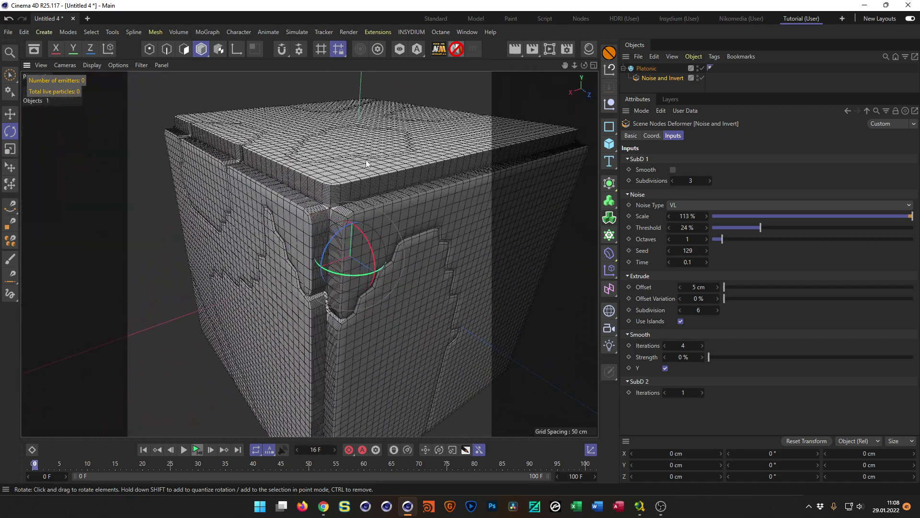
# Set Extrude Subdivision to 0 and Extrude Offset to -5 cm so the noise islands recess
pyautogui.doubleClick(699, 309)
pyautogui.write('0')
pyautogui.press('Return')
pyautogui.keyDown('alt'); pyautogui.moveTo(433, 259); pyautogui.dragTo(384, 249); pyautogui.keyUp('alt')
pyautogui.doubleClick(699, 287)
pyautogui.write('-5')
pyautogui.press('Return')
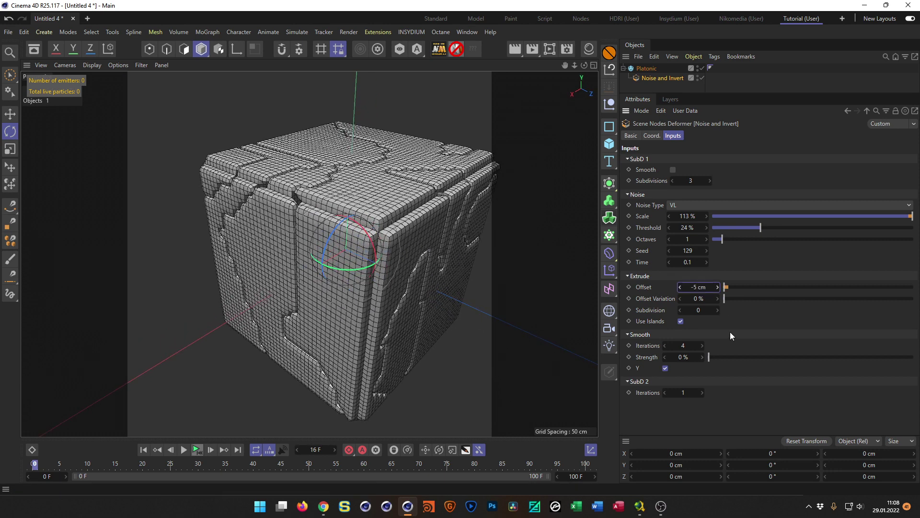
pyautogui.scroll(3, 408, 212)
pyautogui.keyDown('alt'); pyautogui.moveTo(409, 212); pyautogui.dragTo(349, 217); pyautogui.keyUp('alt')
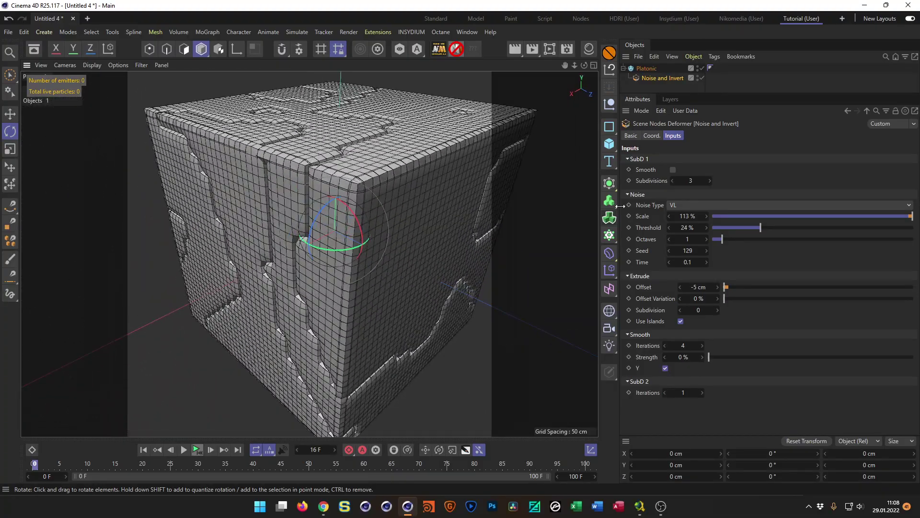
# Enable SubD 1 Smooth to round off the cube's edges
pyautogui.click(673, 169)
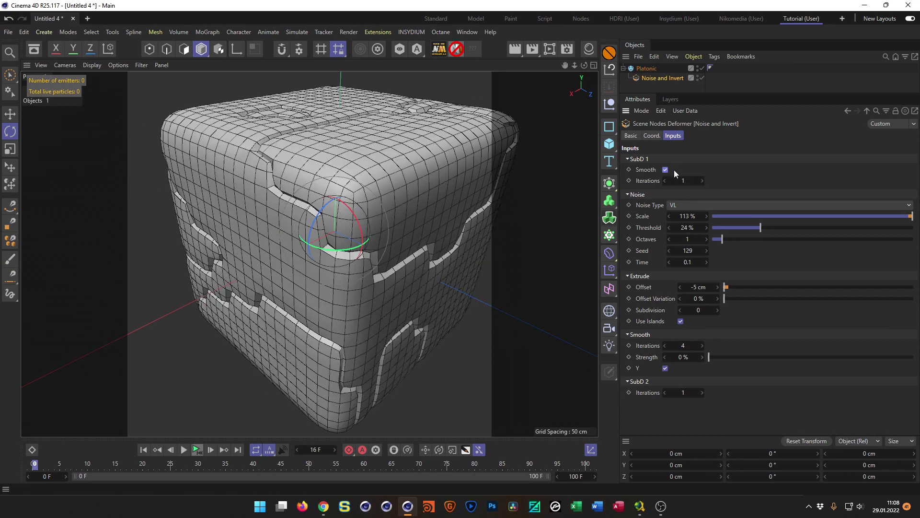
pyautogui.keyDown('alt'); pyautogui.moveTo(394, 205); pyautogui.dragTo(322, 282); pyautogui.keyUp('alt')
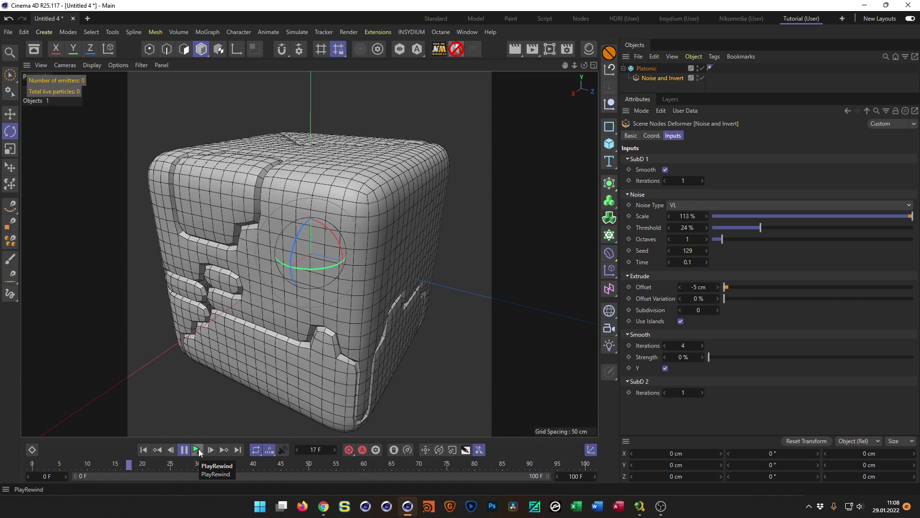
pyautogui.keyDown('alt'); pyautogui.moveTo(357, 263); pyautogui.dragTo(326, 261); pyautogui.keyUp('alt')
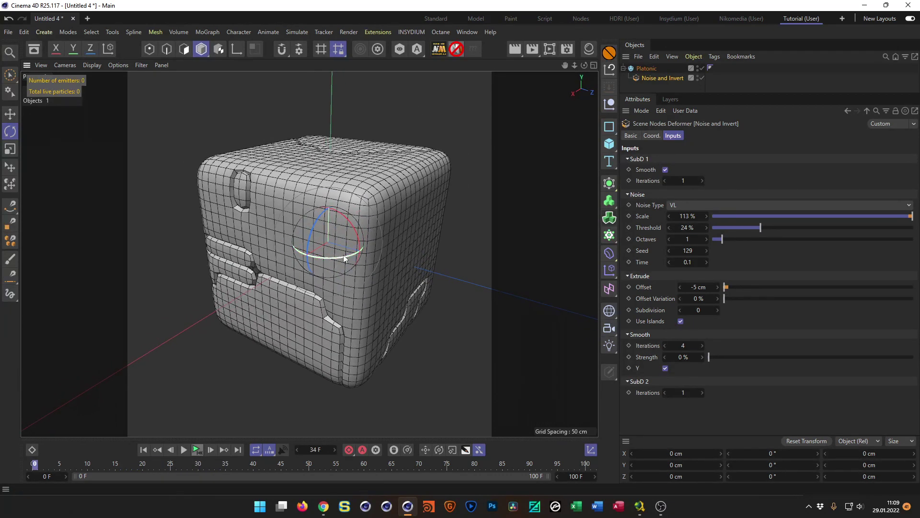
# Show the empty Material Manager beside the viewport, viewing the cube's top face
pyautogui.click(588, 50)
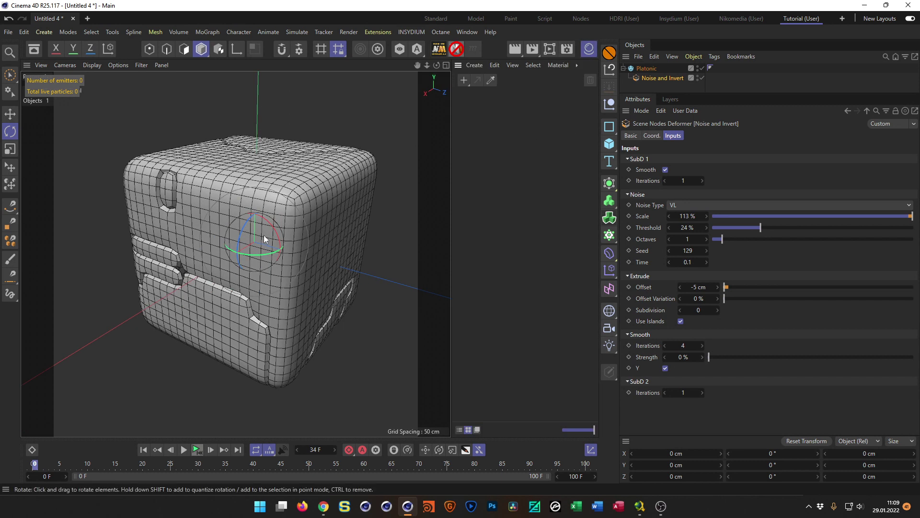
pyautogui.keyDown('alt'); pyautogui.moveTo(264, 235); pyautogui.dragTo(378, 210); pyautogui.keyUp('alt')
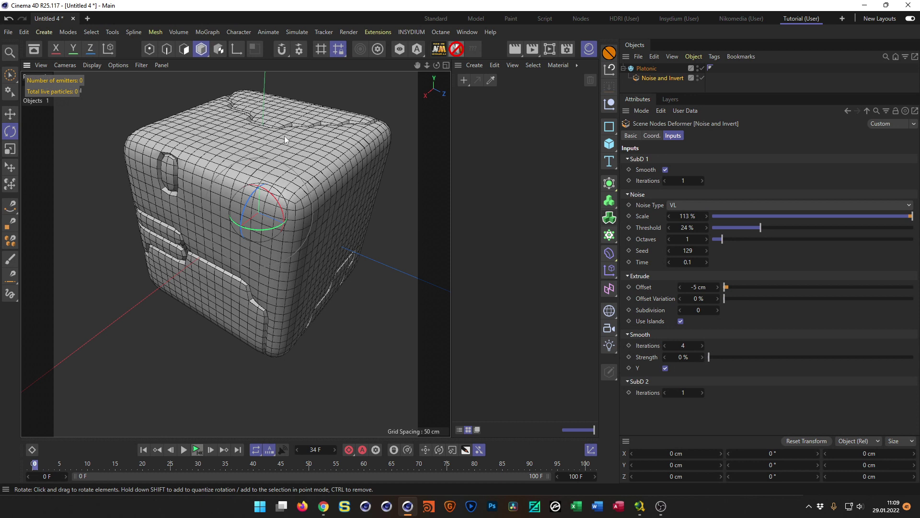
pyautogui.keyDown('alt'); pyautogui.moveTo(301, 171); pyautogui.dragTo(243, 194); pyautogui.keyUp('alt')
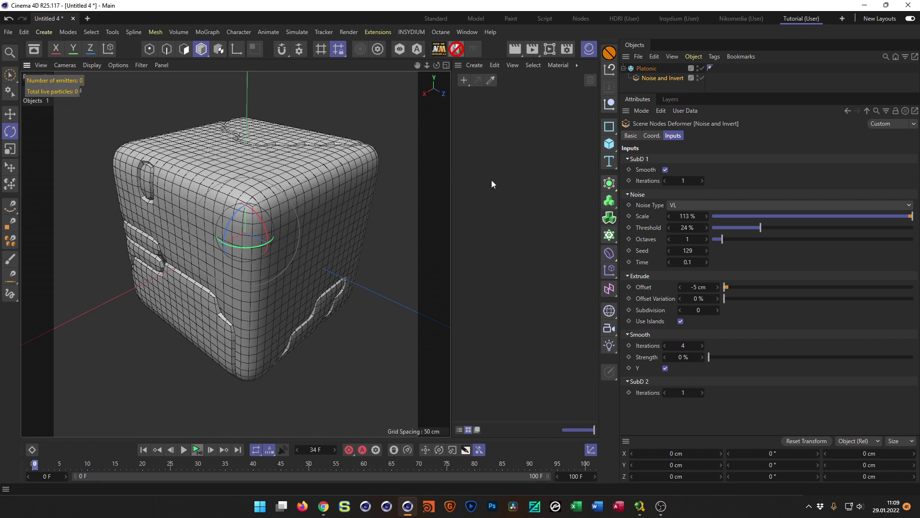
# Create a new material, Mat, and set its colour to pure red
pyautogui.doubleClick(473, 188)
pyautogui.doubleClick(473, 125)
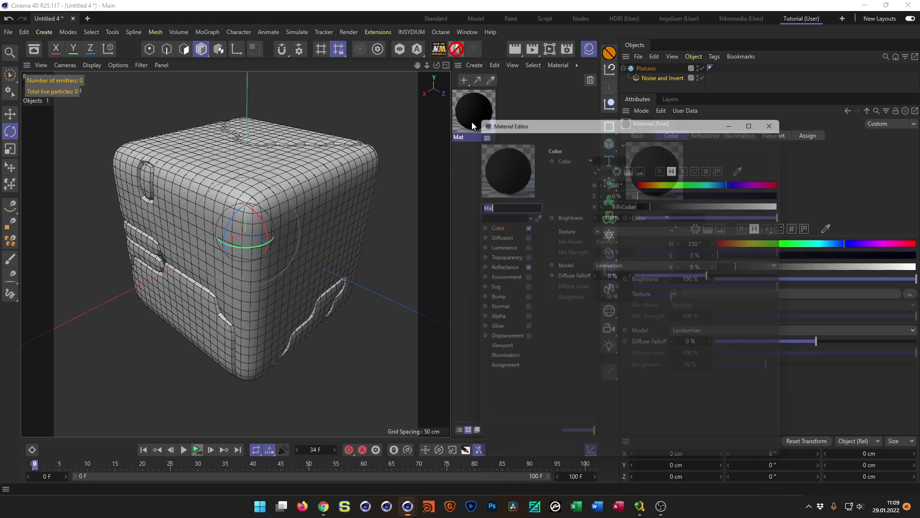
pyautogui.moveTo(498, 114); pyautogui.dragTo(332, 97)
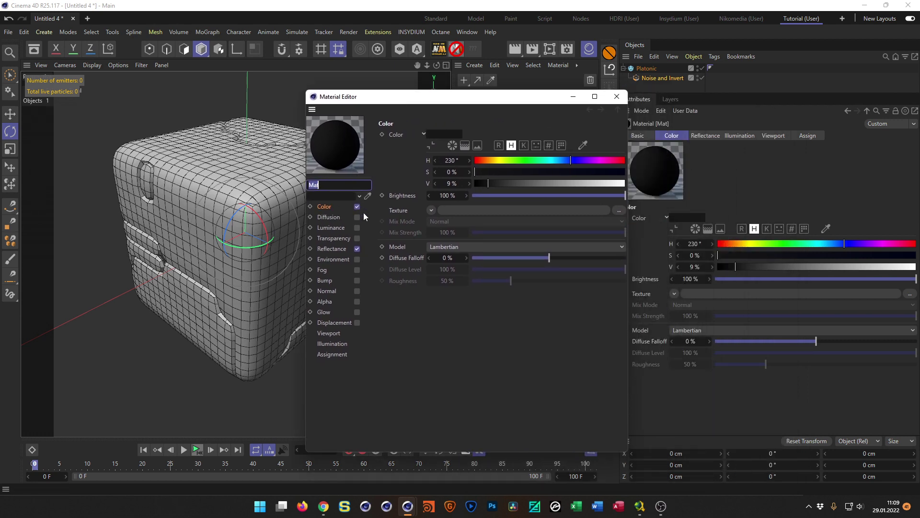
pyautogui.moveTo(505, 163); pyautogui.dragTo(438, 162)
pyautogui.click(624, 172)
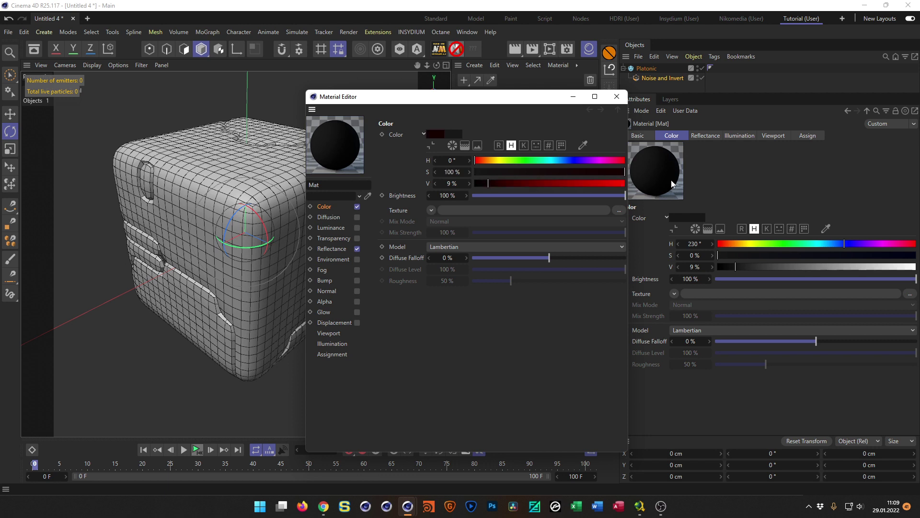
pyautogui.click(623, 183)
pyautogui.moveTo(497, 99); pyautogui.dragTo(438, 144)
# Duplicate it as Mat.1 with a blue hue of 224°, and apply red Mat to Platonic
pyautogui.click(474, 111)
pyautogui.hotkey('ctrl', 'c')
pyautogui.hotkey('ctrl', 'v')
pyautogui.click(509, 206)
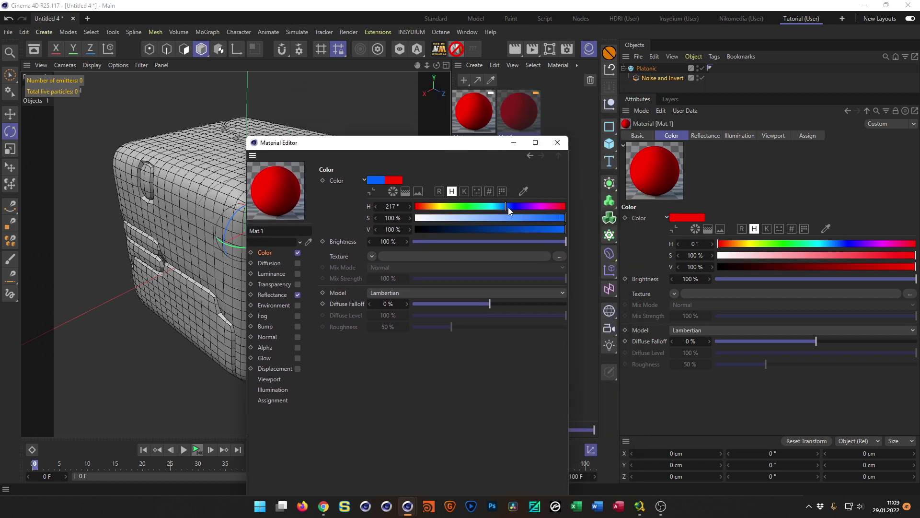
pyautogui.click(558, 142)
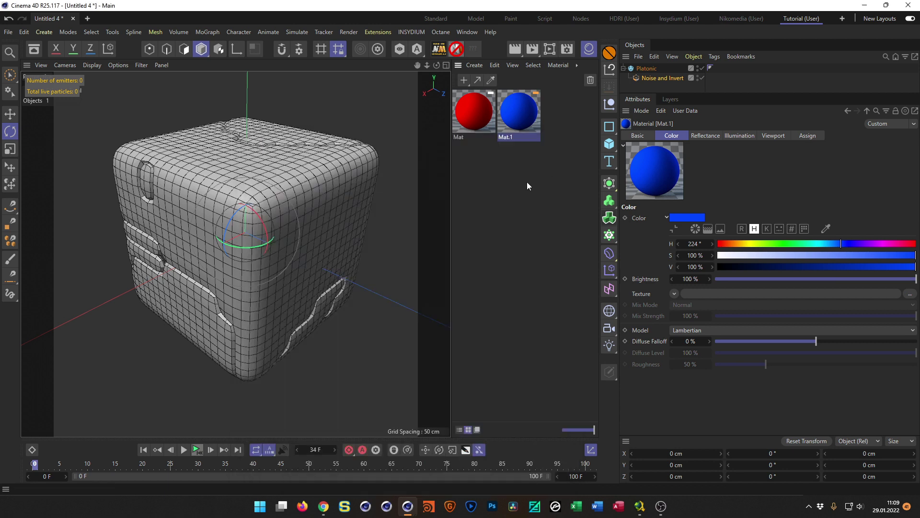
pyautogui.moveTo(653, 79); pyautogui.dragTo(655, 70)
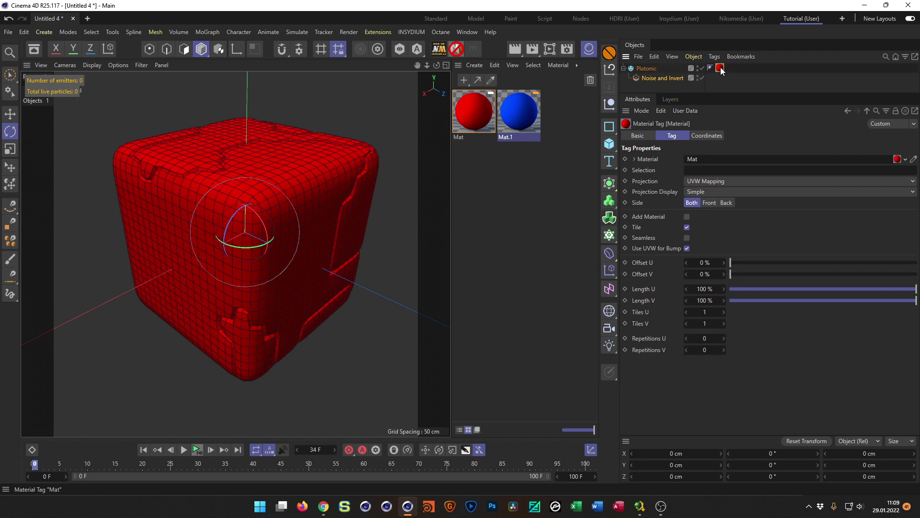
# Restrict the red material tag to selection 1
pyautogui.click(706, 171)
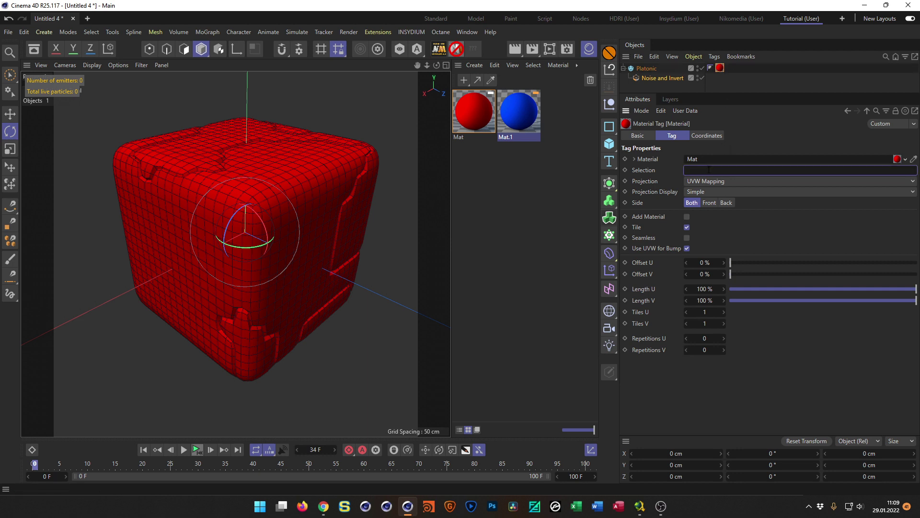
pyautogui.write('1')
pyautogui.press('Return')
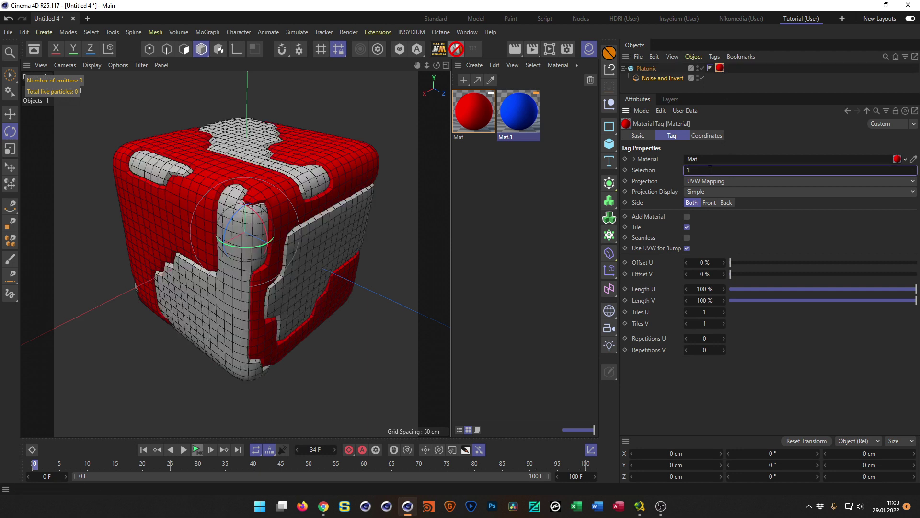
# Apply blue Mat.1 to the Platonic cube, restricted to selection 2
pyautogui.moveTo(650, 68); pyautogui.dragTo(648, 68)
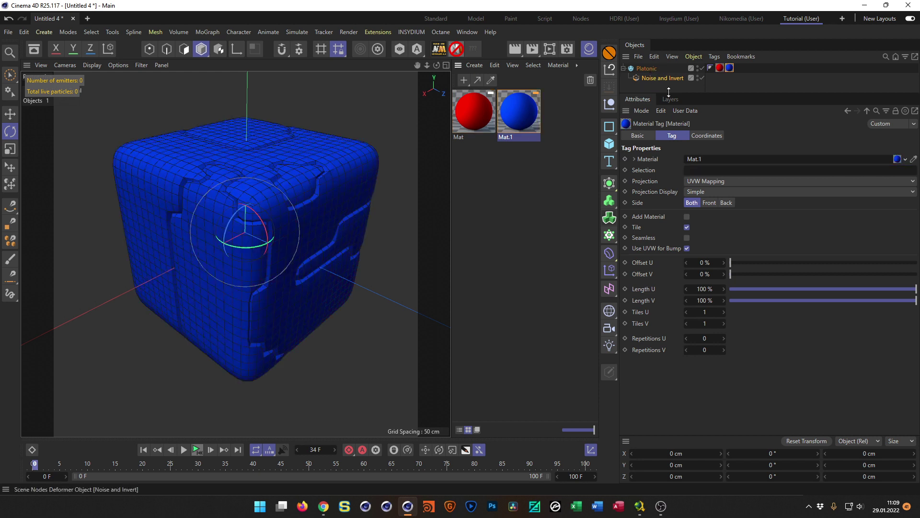
pyautogui.click(707, 170)
pyautogui.write('2')
pyautogui.press('Return')
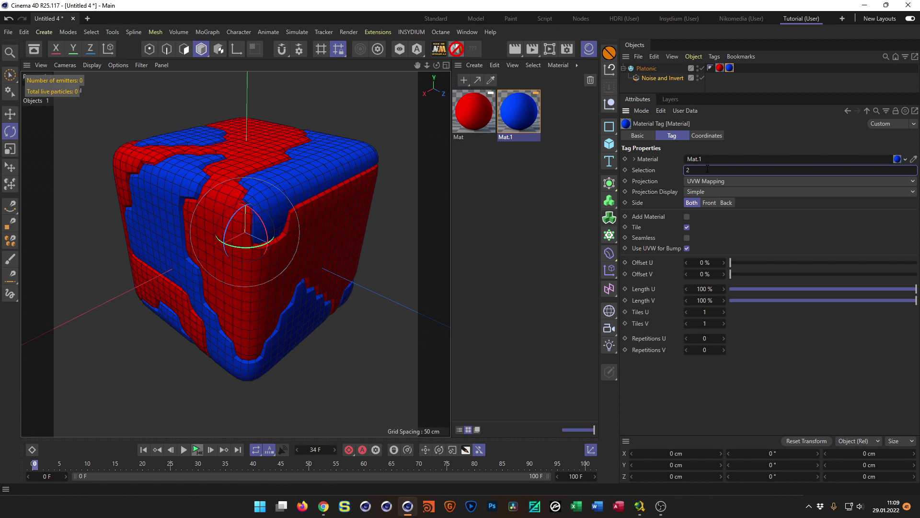
# Preview the red and blue noise pattern by playing the animation backwards, then stop
pyautogui.keyDown('alt'); pyautogui.moveTo(243, 172); pyautogui.dragTo(229, 227); pyautogui.keyUp('alt')
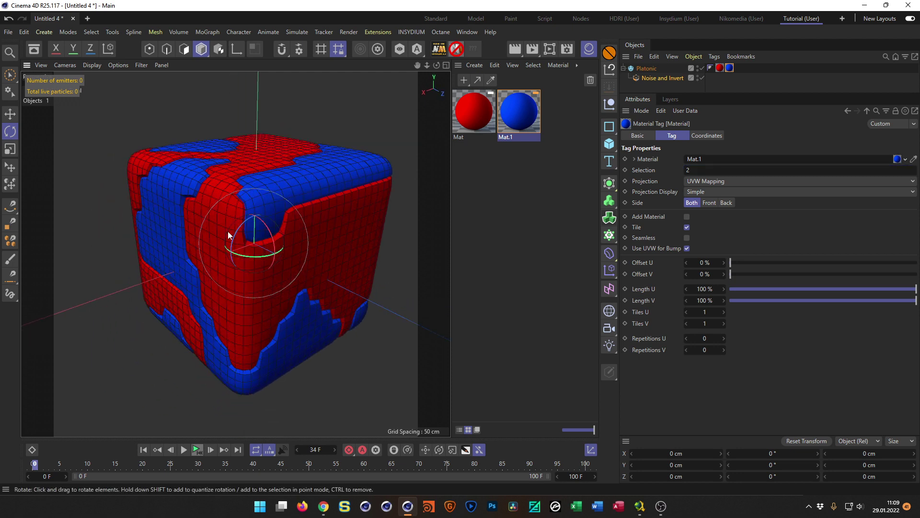
pyautogui.click(198, 449)
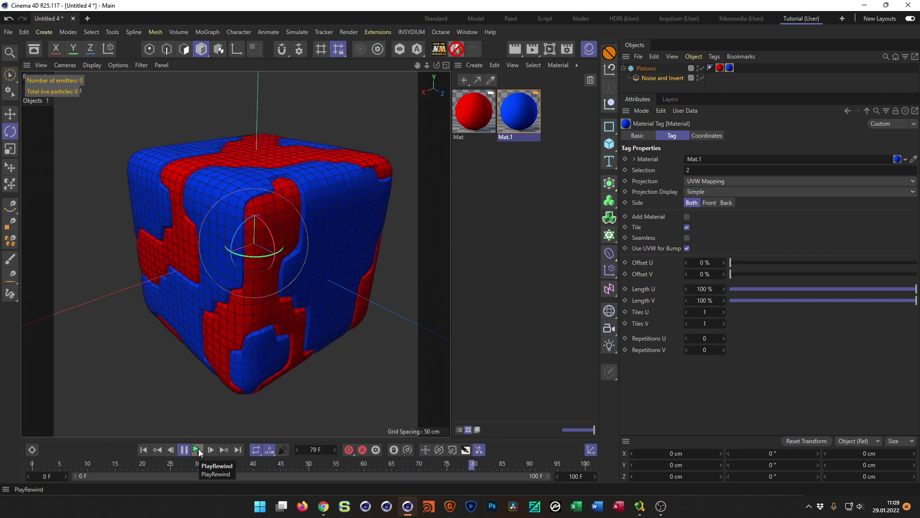
pyautogui.click(198, 449)
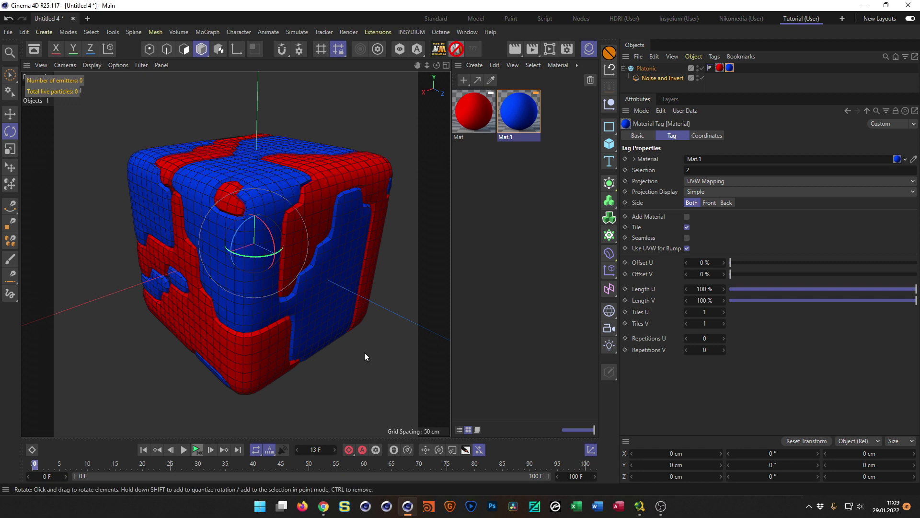
pyautogui.keyDown('alt'); pyautogui.moveTo(280, 202); pyautogui.dragTo(307, 178); pyautogui.keyUp('alt')
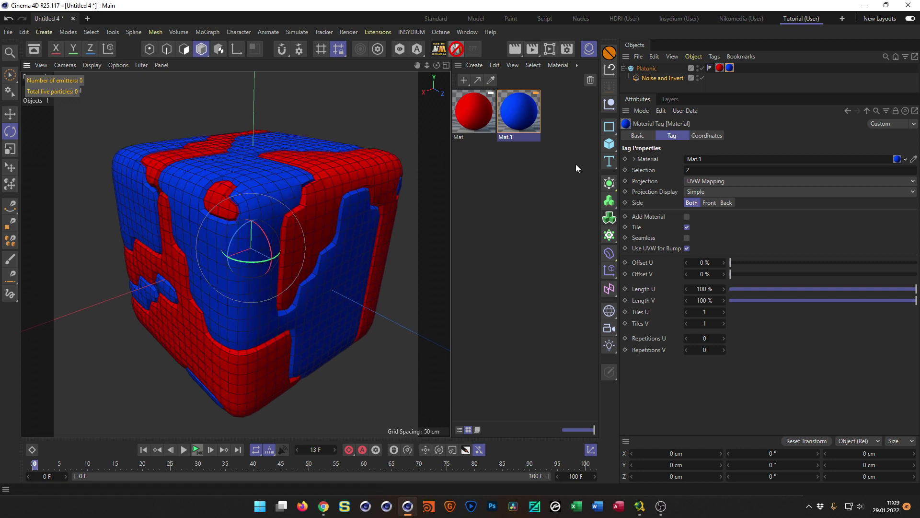
pyautogui.click(648, 78)
# Set the deformer's SubD 2 Iterations to 2 and inspect the smoother red and blue cube
pyautogui.doubleClick(683, 392)
pyautogui.write('2')
pyautogui.press('Return')
pyautogui.keyDown('alt'); pyautogui.moveTo(307, 320); pyautogui.dragTo(268, 297); pyautogui.keyUp('alt')
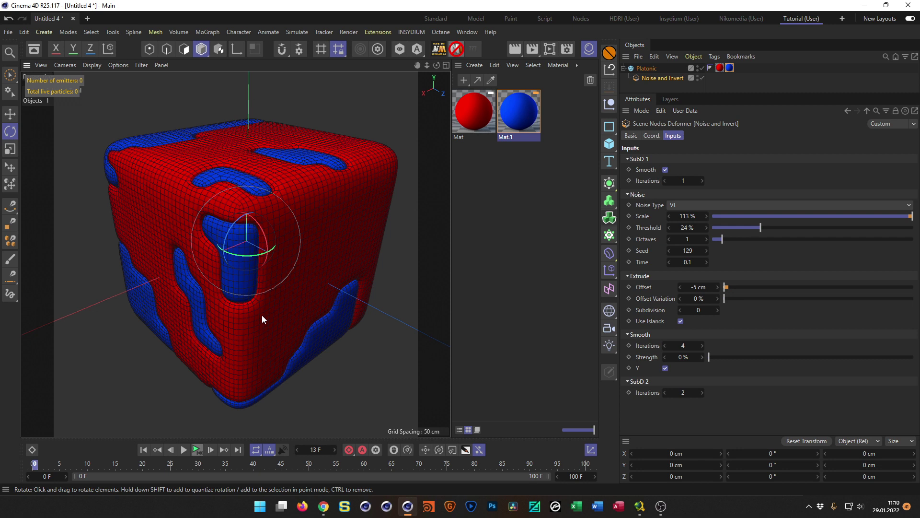
pyautogui.scroll(8, 259, 301)
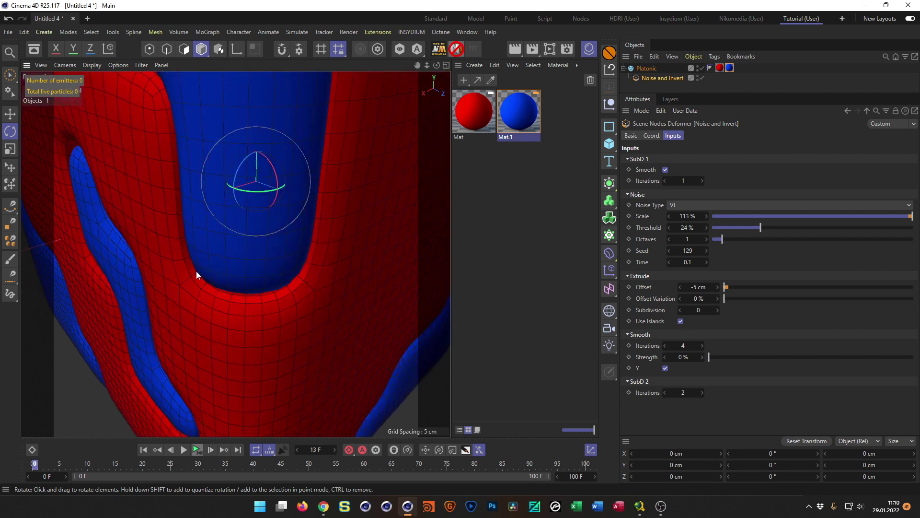
pyautogui.scroll(-10, 186, 256)
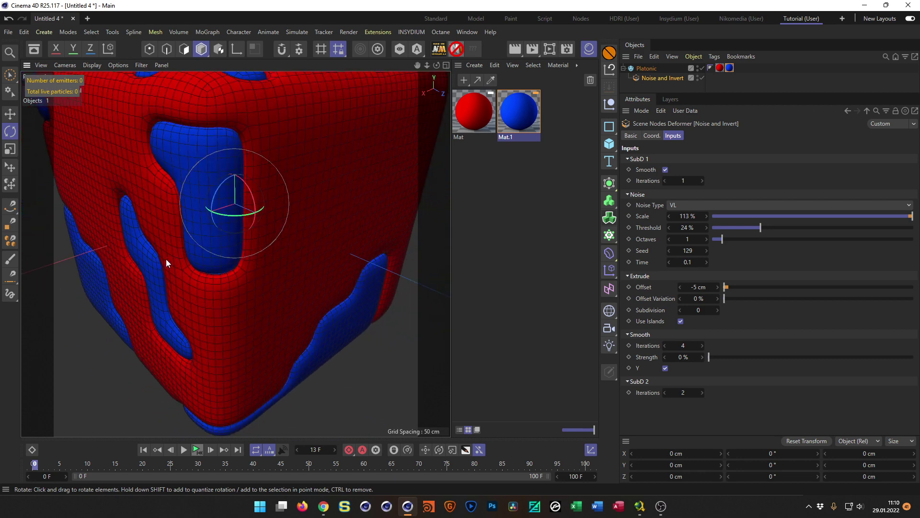
pyautogui.scroll(3, 245, 208)
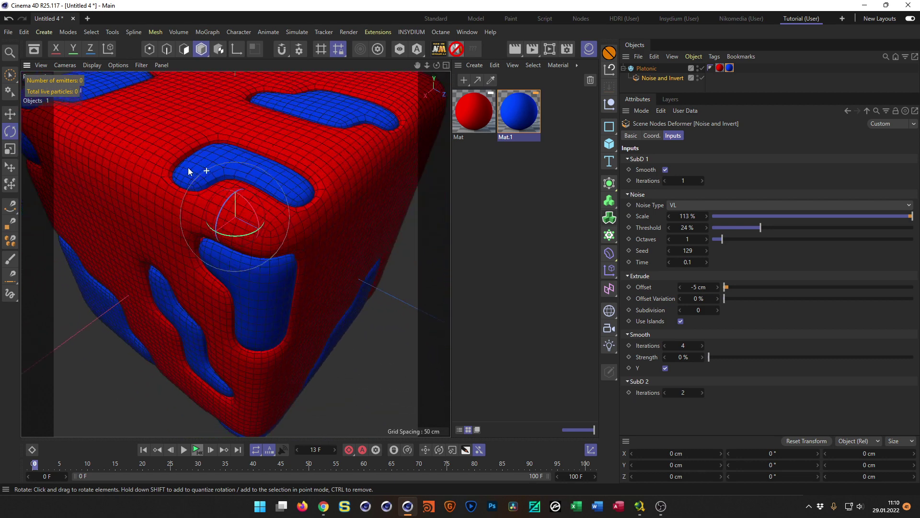